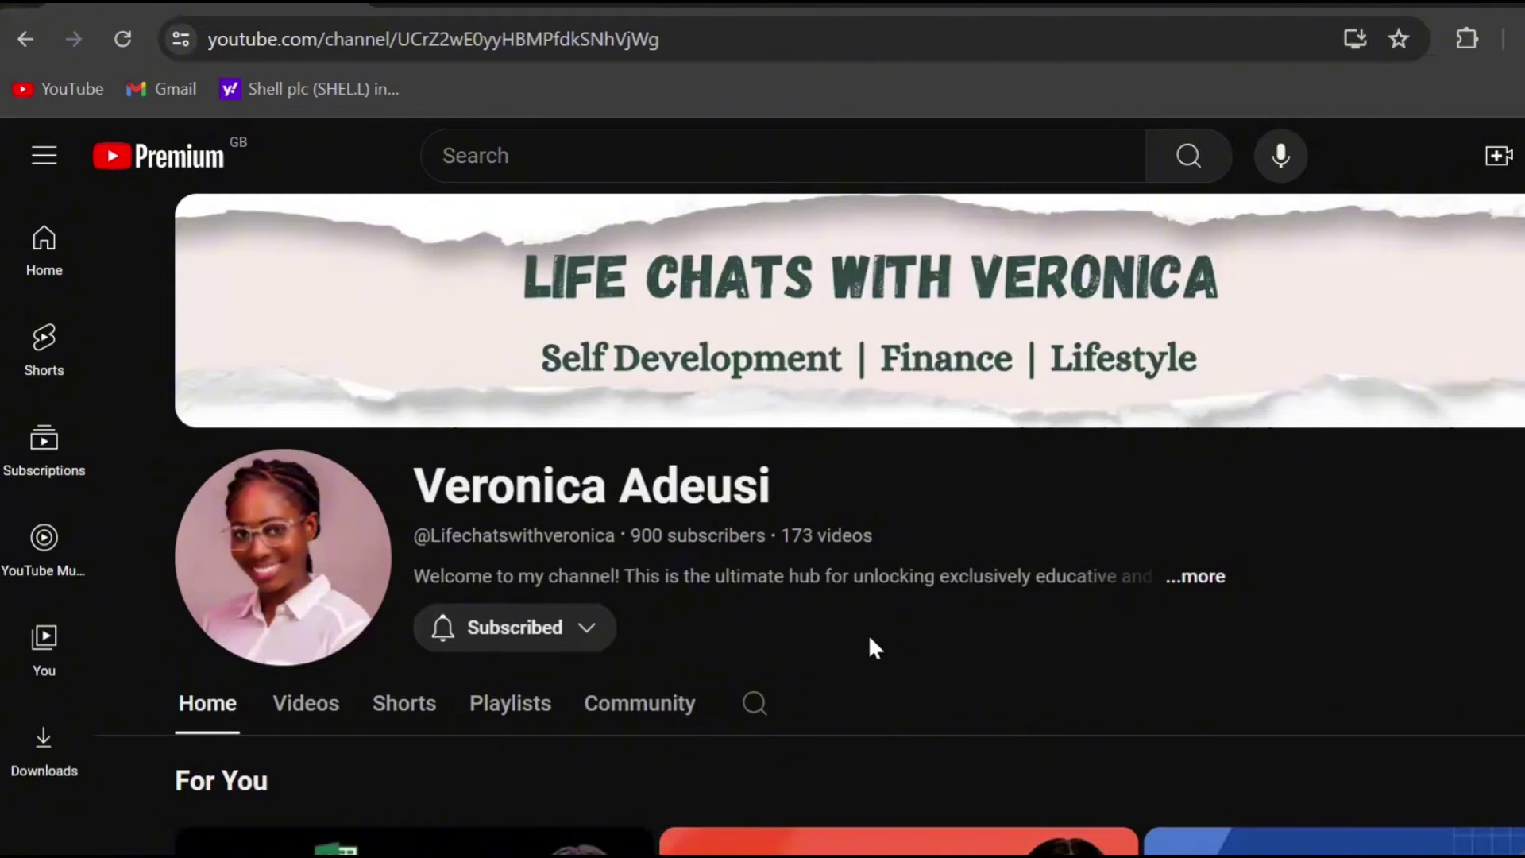
Switch through the open windows, past Excel, to the INVOICE Word document
{"action": "key", "text": "alt+Tab"}
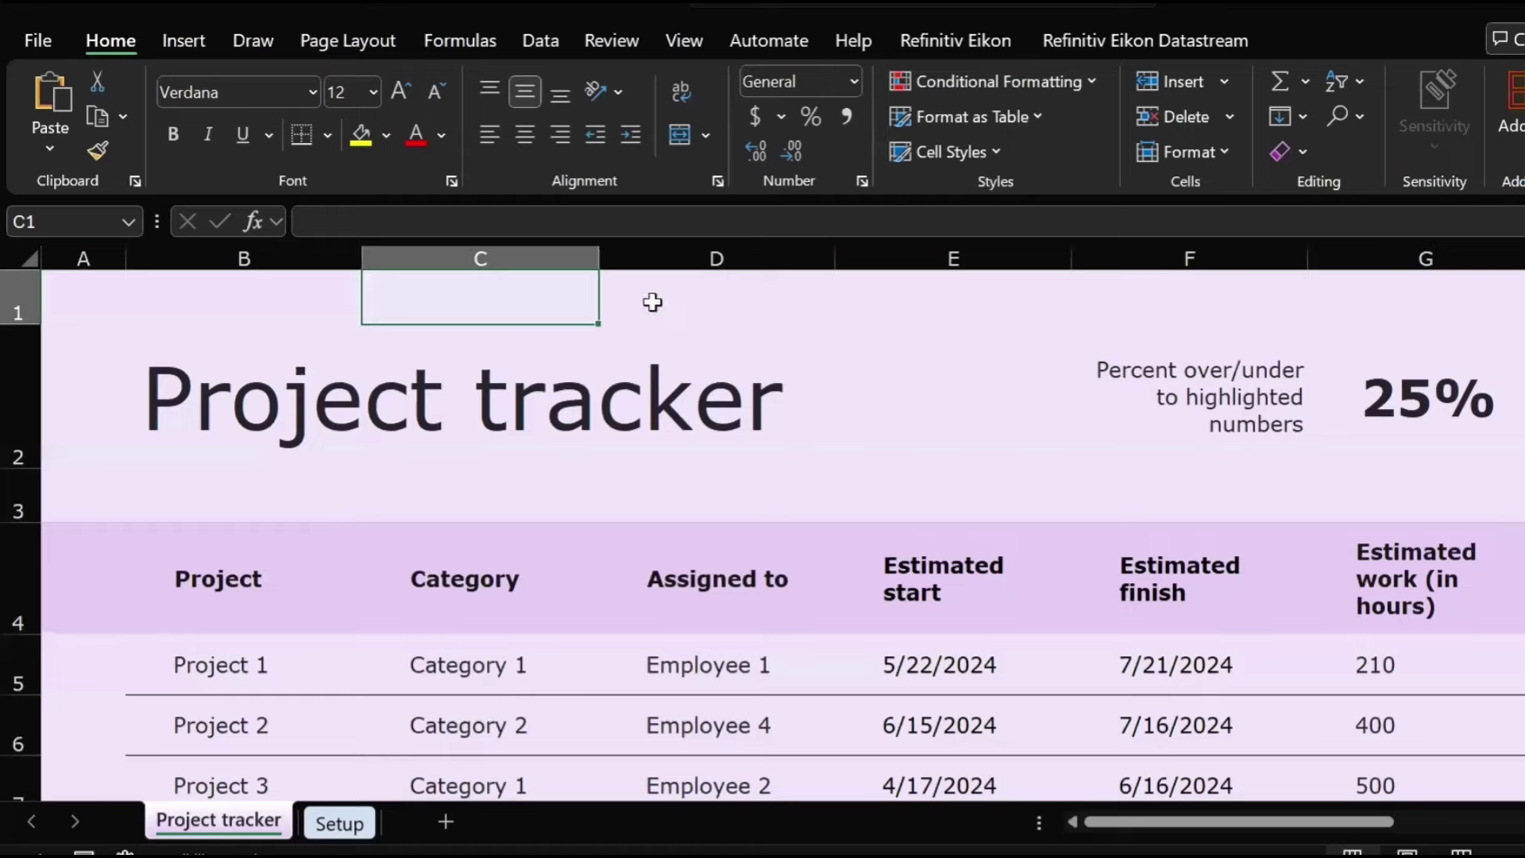
{"action": "key", "text": "alt+Tab"}
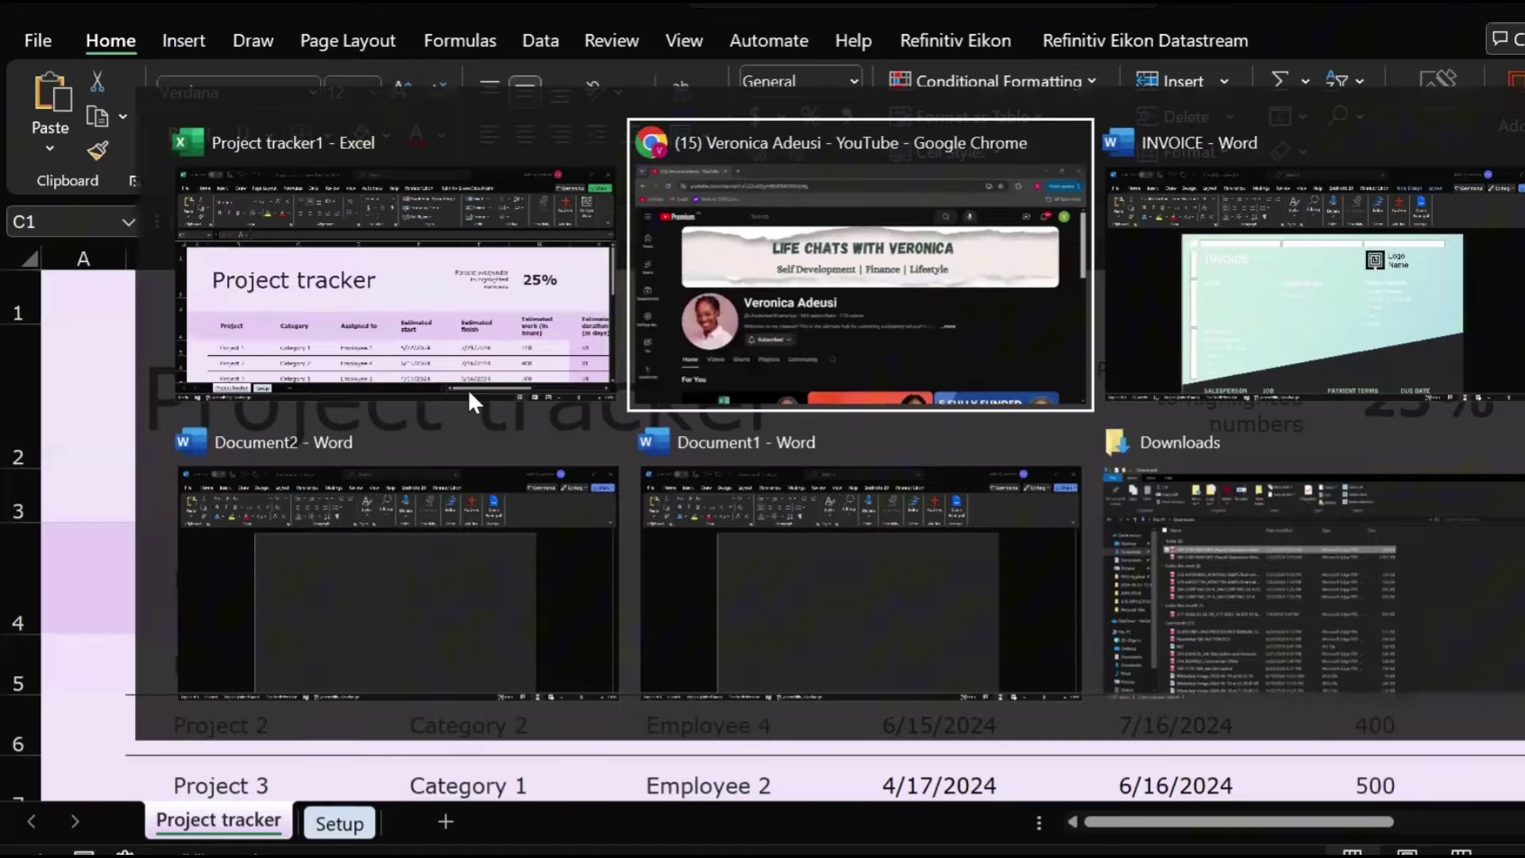
{"action": "key", "text": "alt+Tab"}
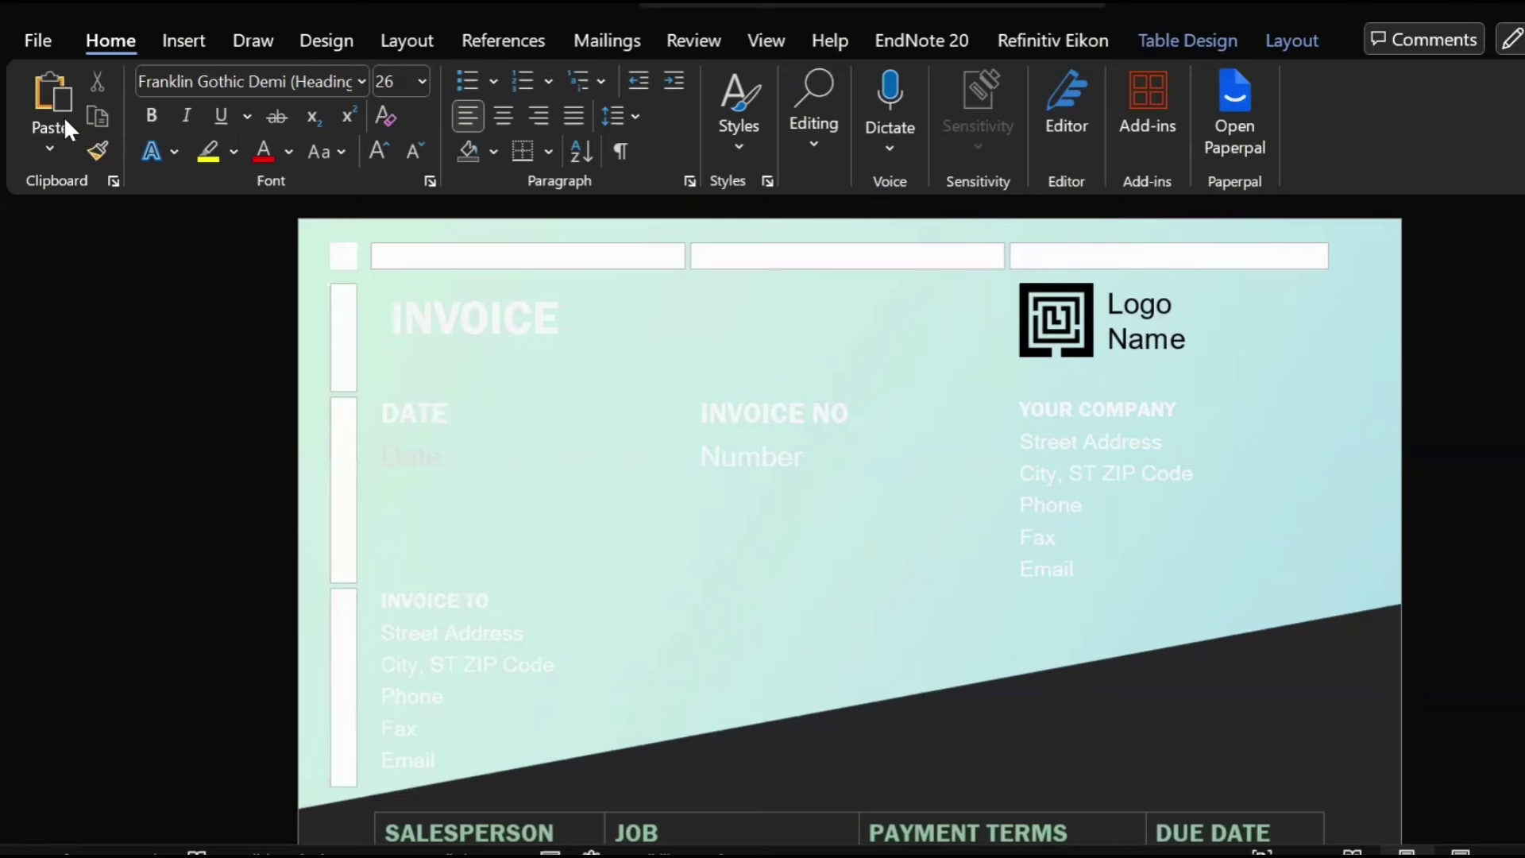
Save the invoice to the Desktop as INVOICE.pdf using the PDF file type
{"action": "left_click", "coordinate": [36, 41]}
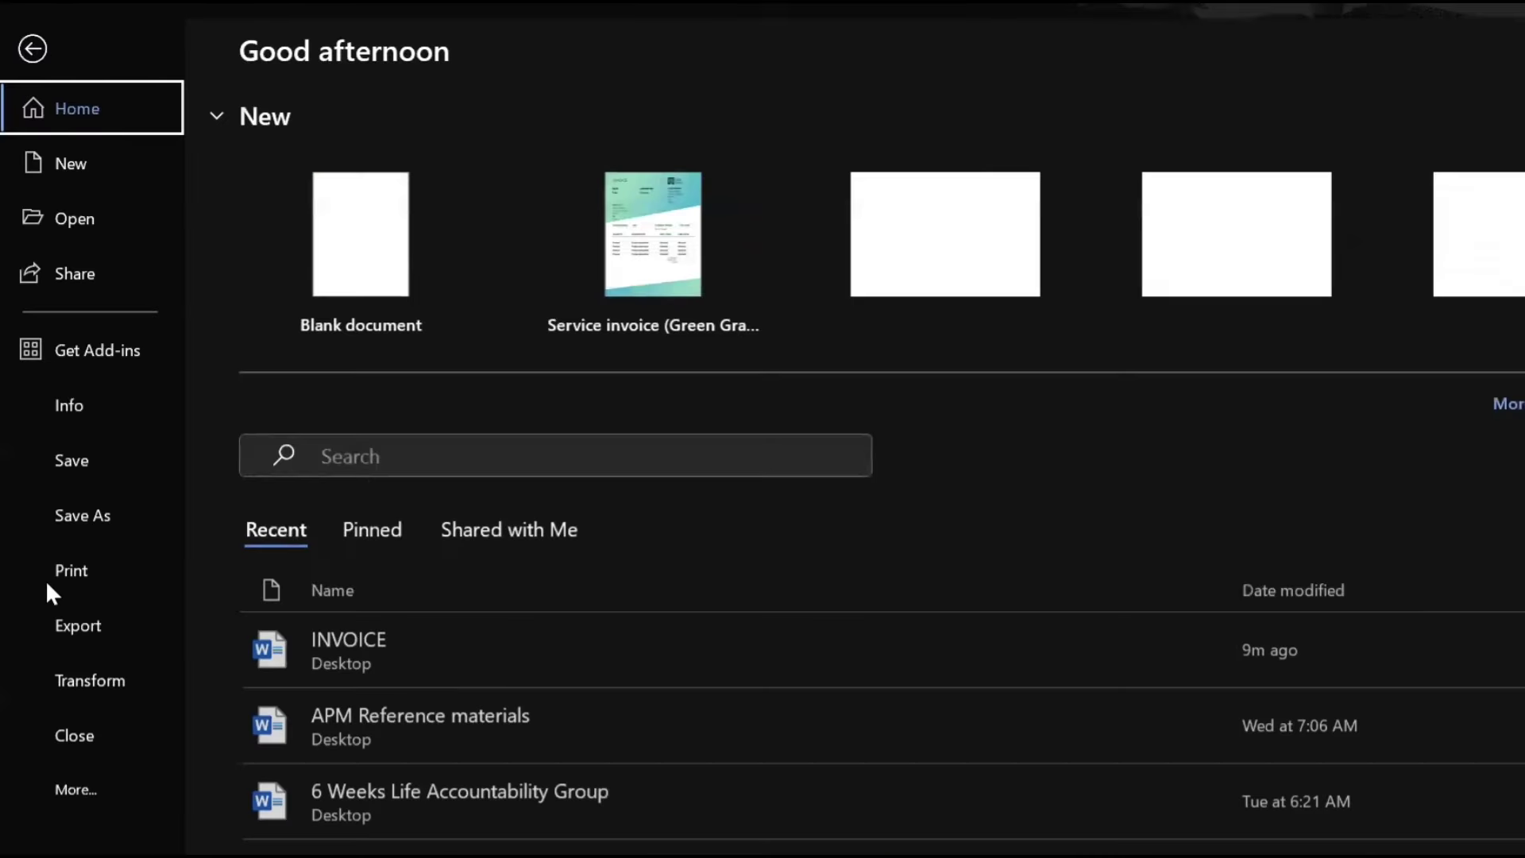
{"action": "left_click", "coordinate": [83, 515]}
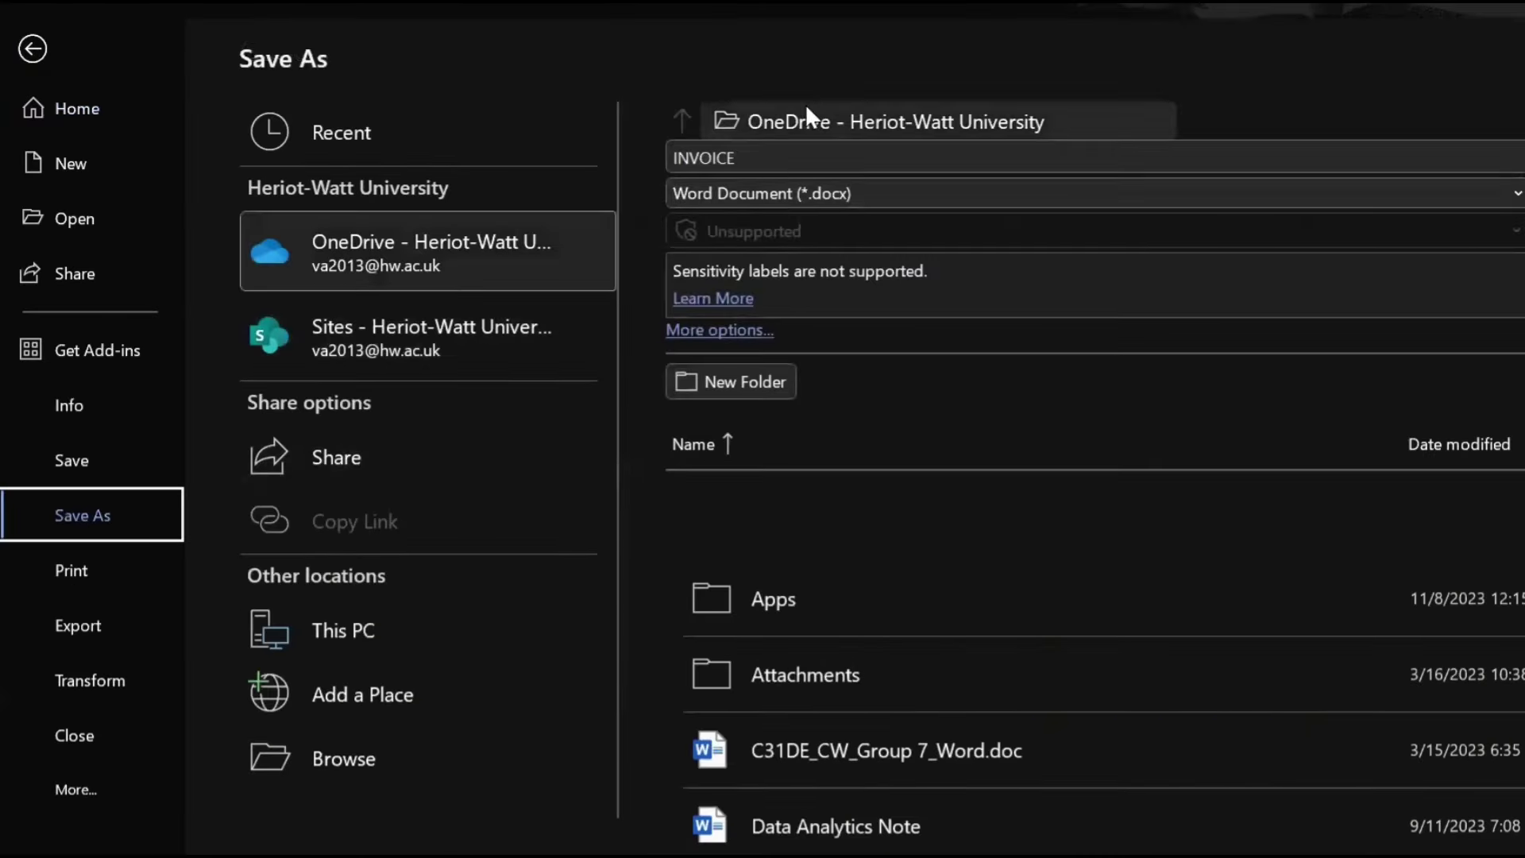
{"action": "left_click", "coordinate": [771, 116]}
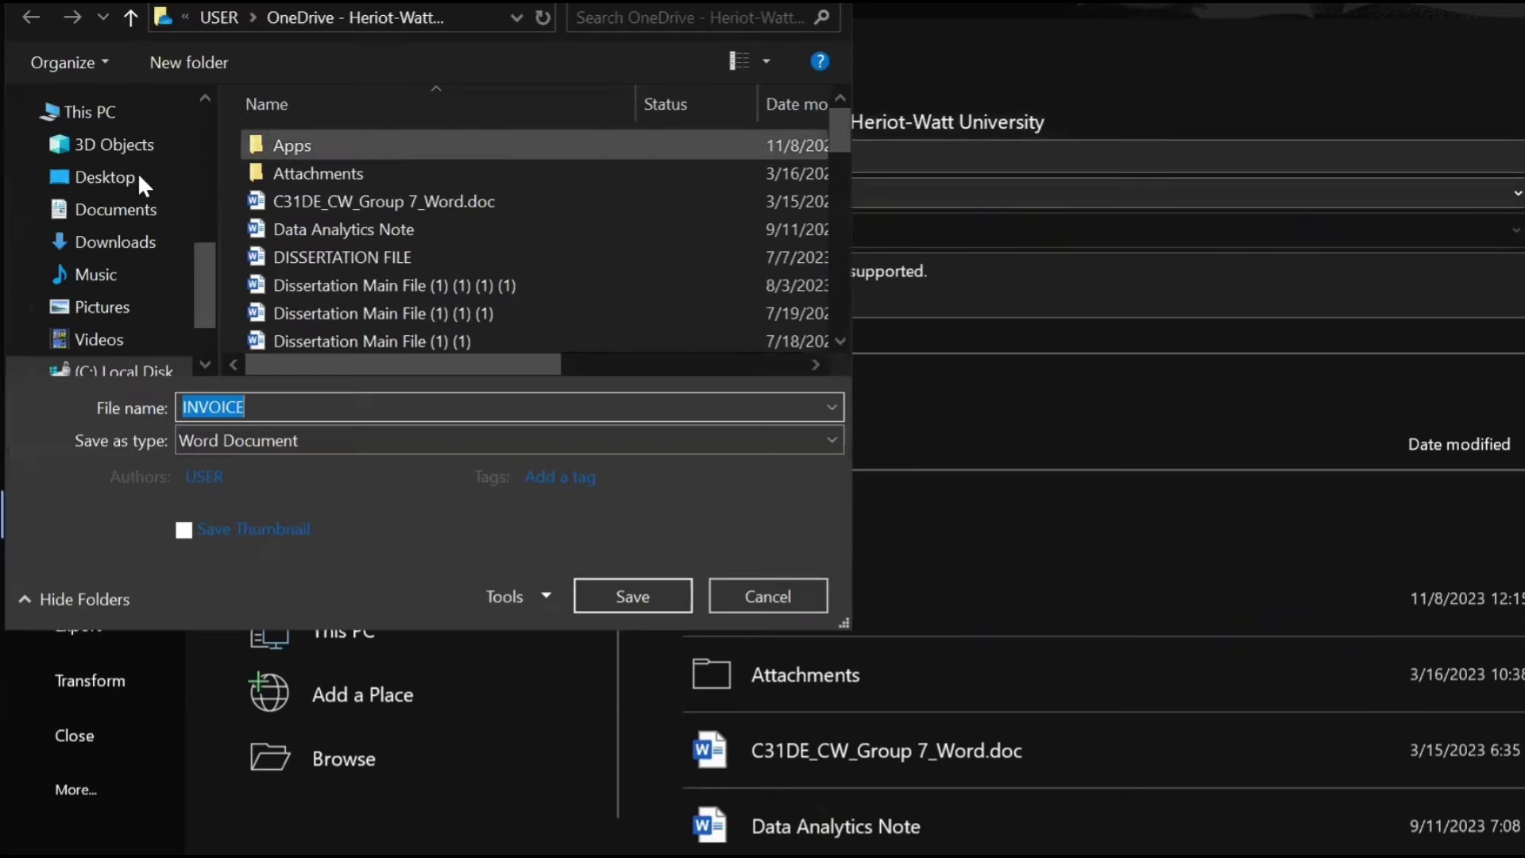
{"action": "left_click", "coordinate": [143, 176]}
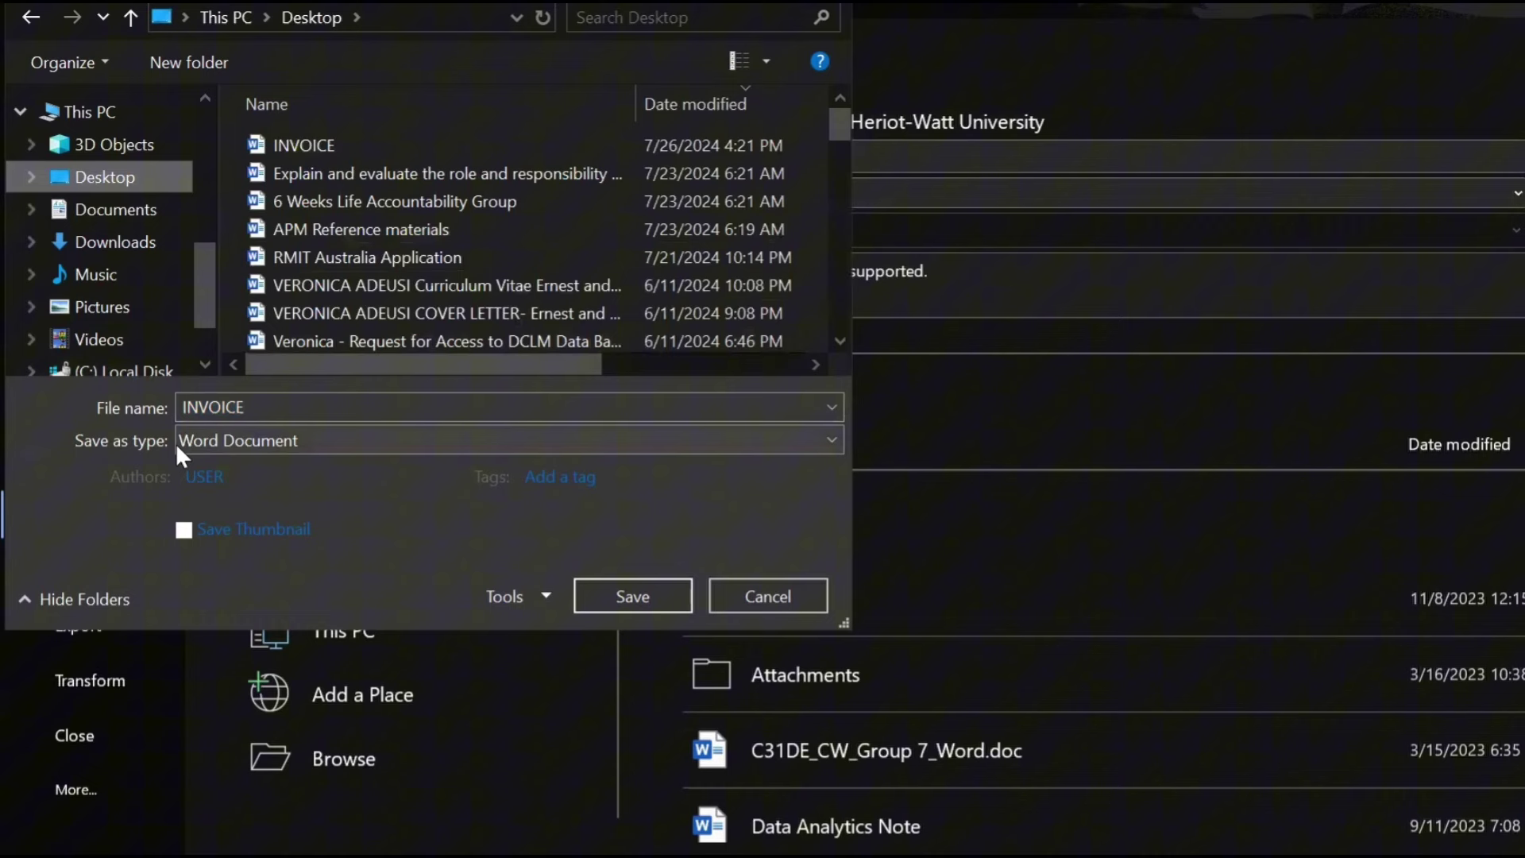
{"action": "left_click", "coordinate": [293, 434]}
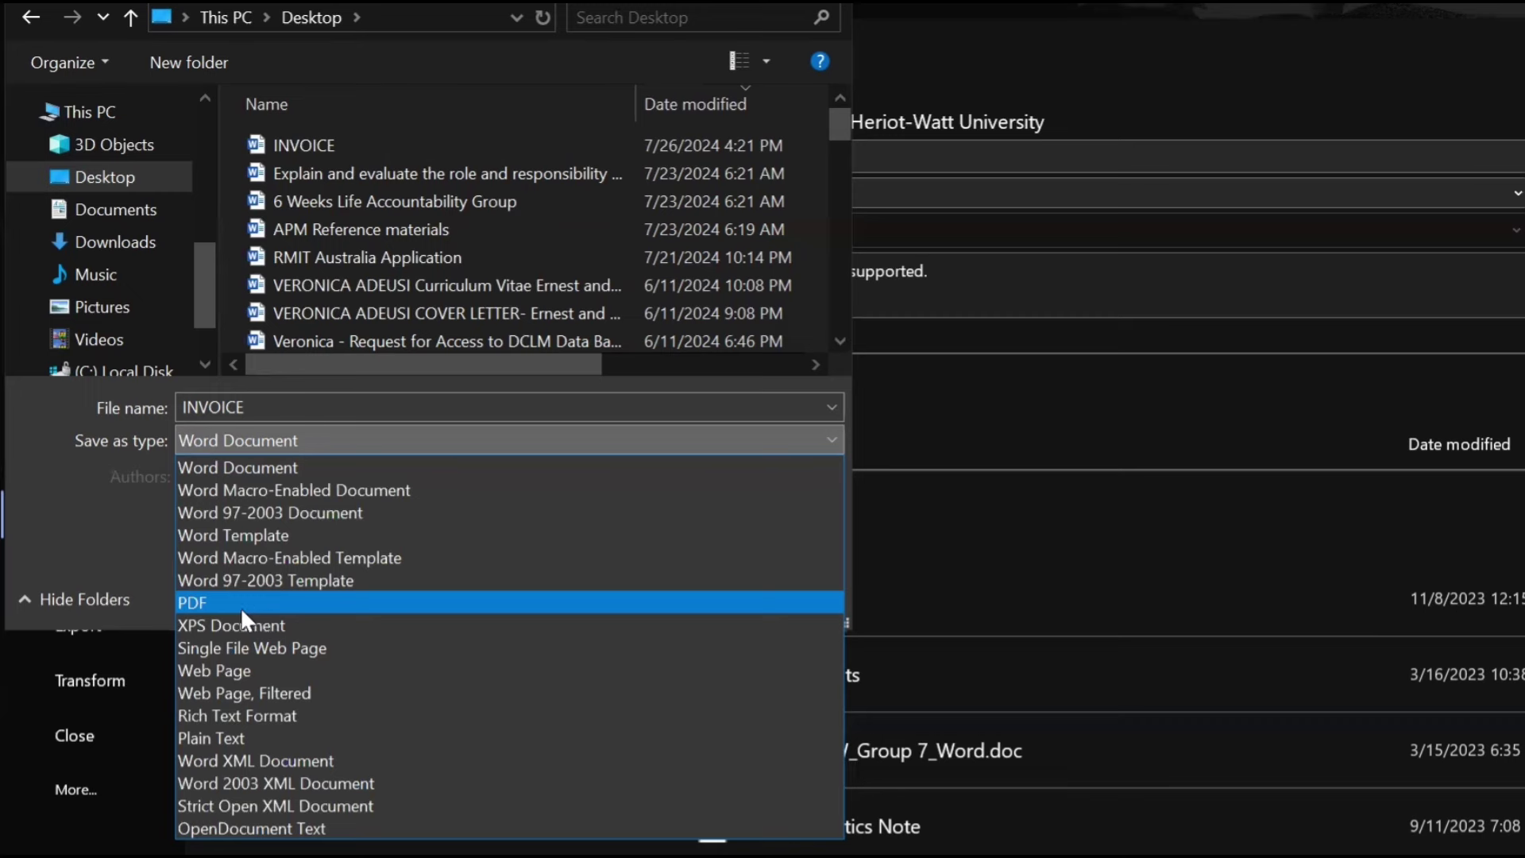
{"action": "left_click", "coordinate": [240, 607]}
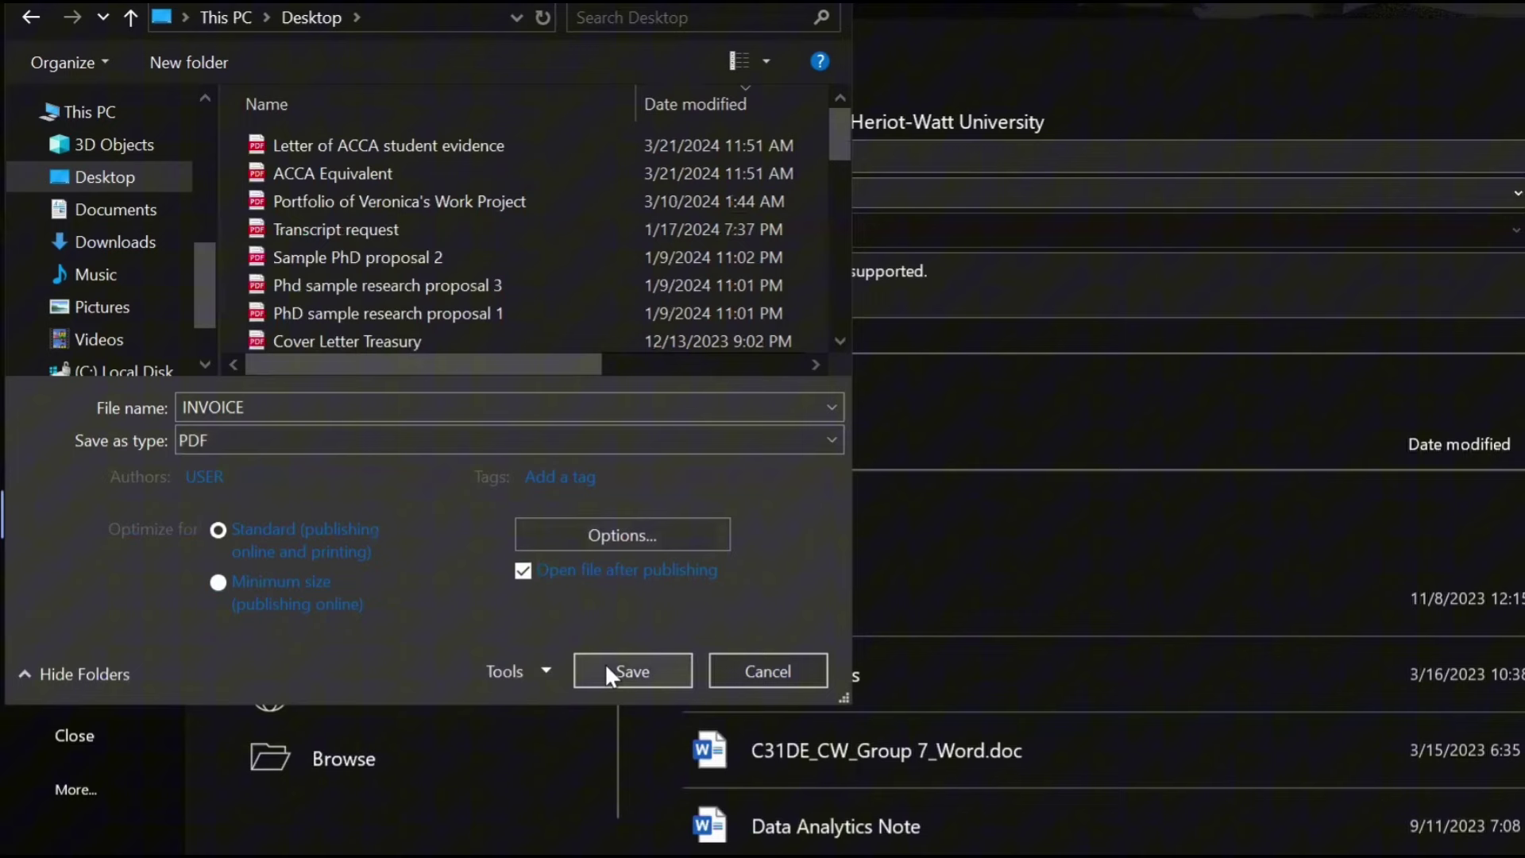
{"action": "left_click", "coordinate": [605, 664]}
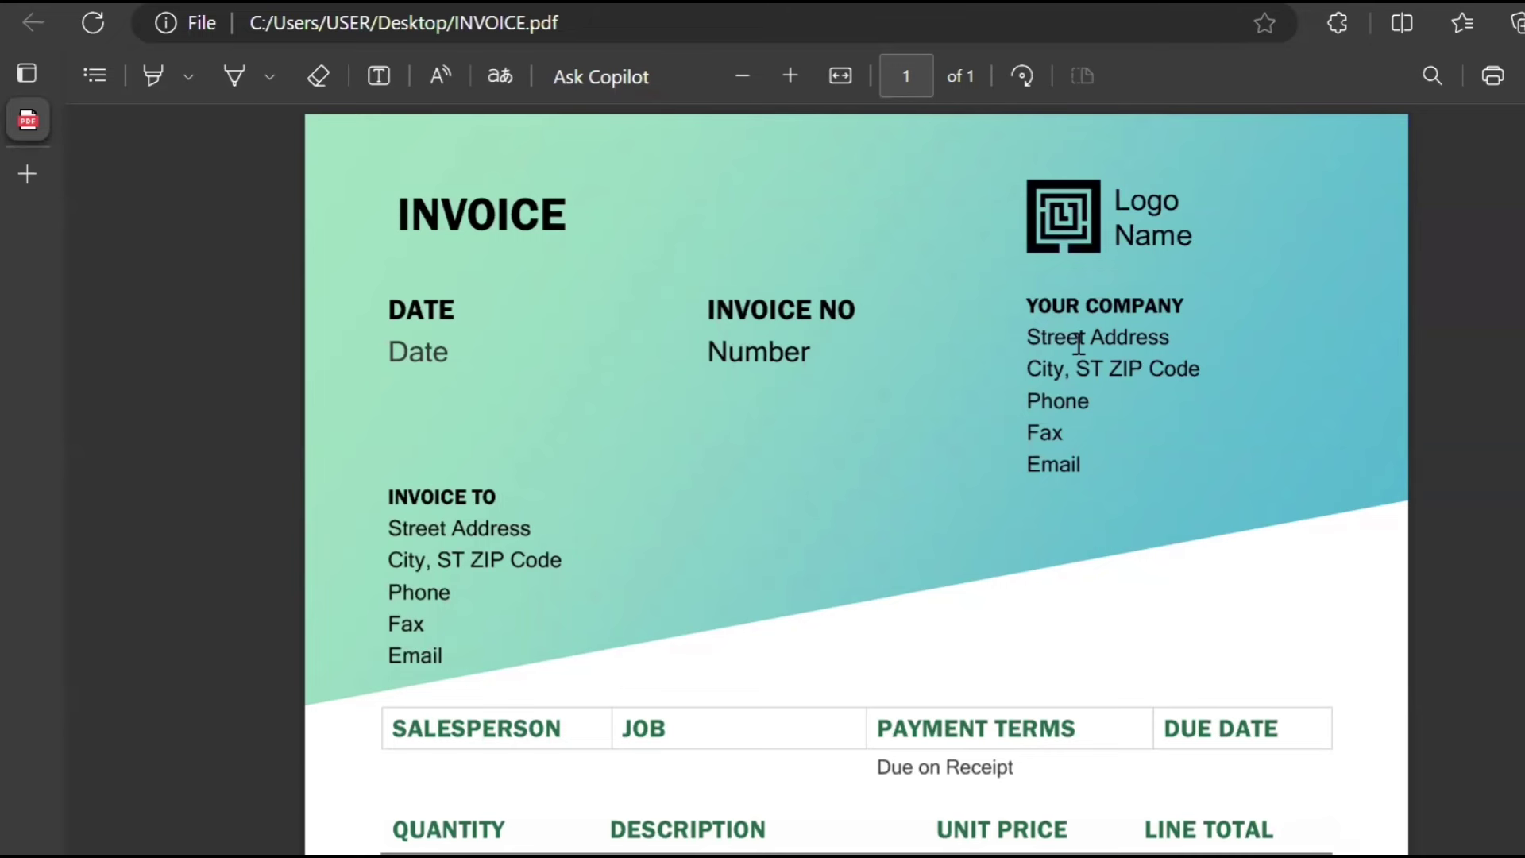
Scroll through INVOICE.pdf in Edge and compare it with the original Word invoice
{"action": "scroll", "coordinate": [1079, 343], "scroll_direction": "down", "scroll_amount": 9}
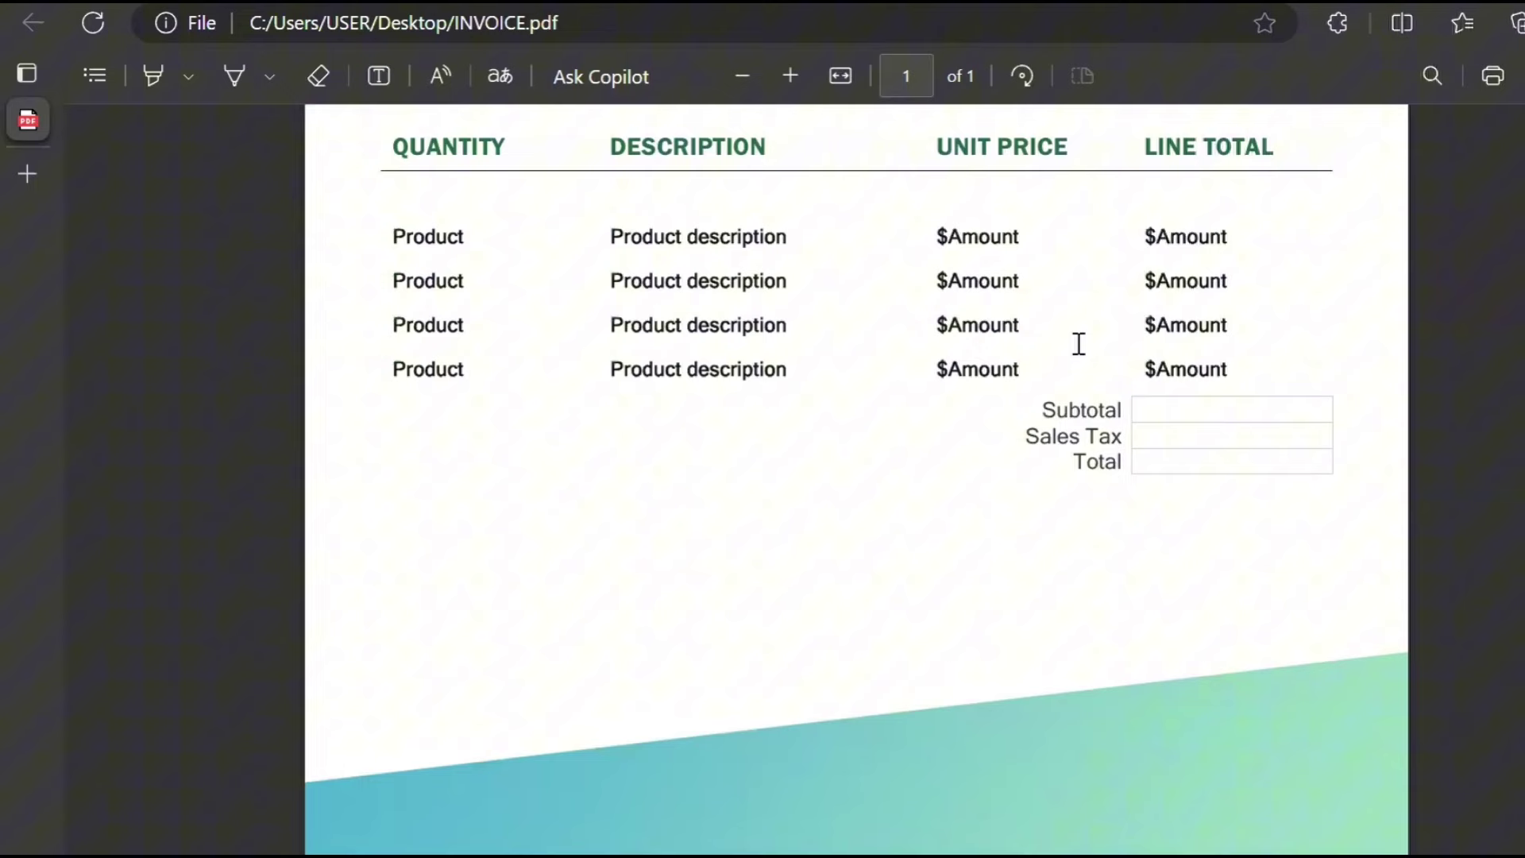
{"action": "scroll", "coordinate": [1079, 344], "scroll_direction": "up", "scroll_amount": 9}
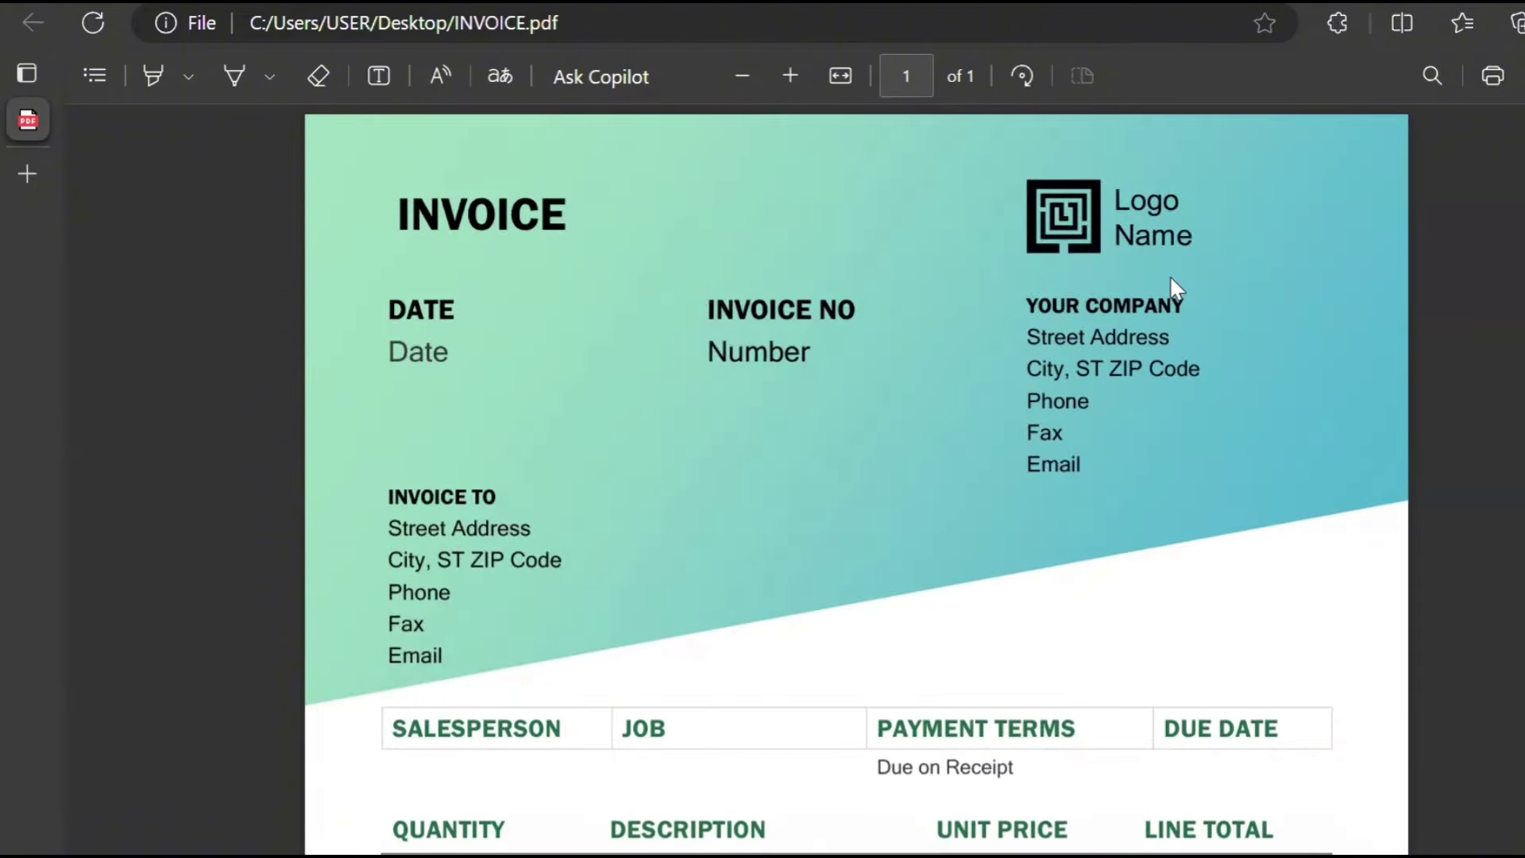
{"action": "key", "text": "alt+Tab"}
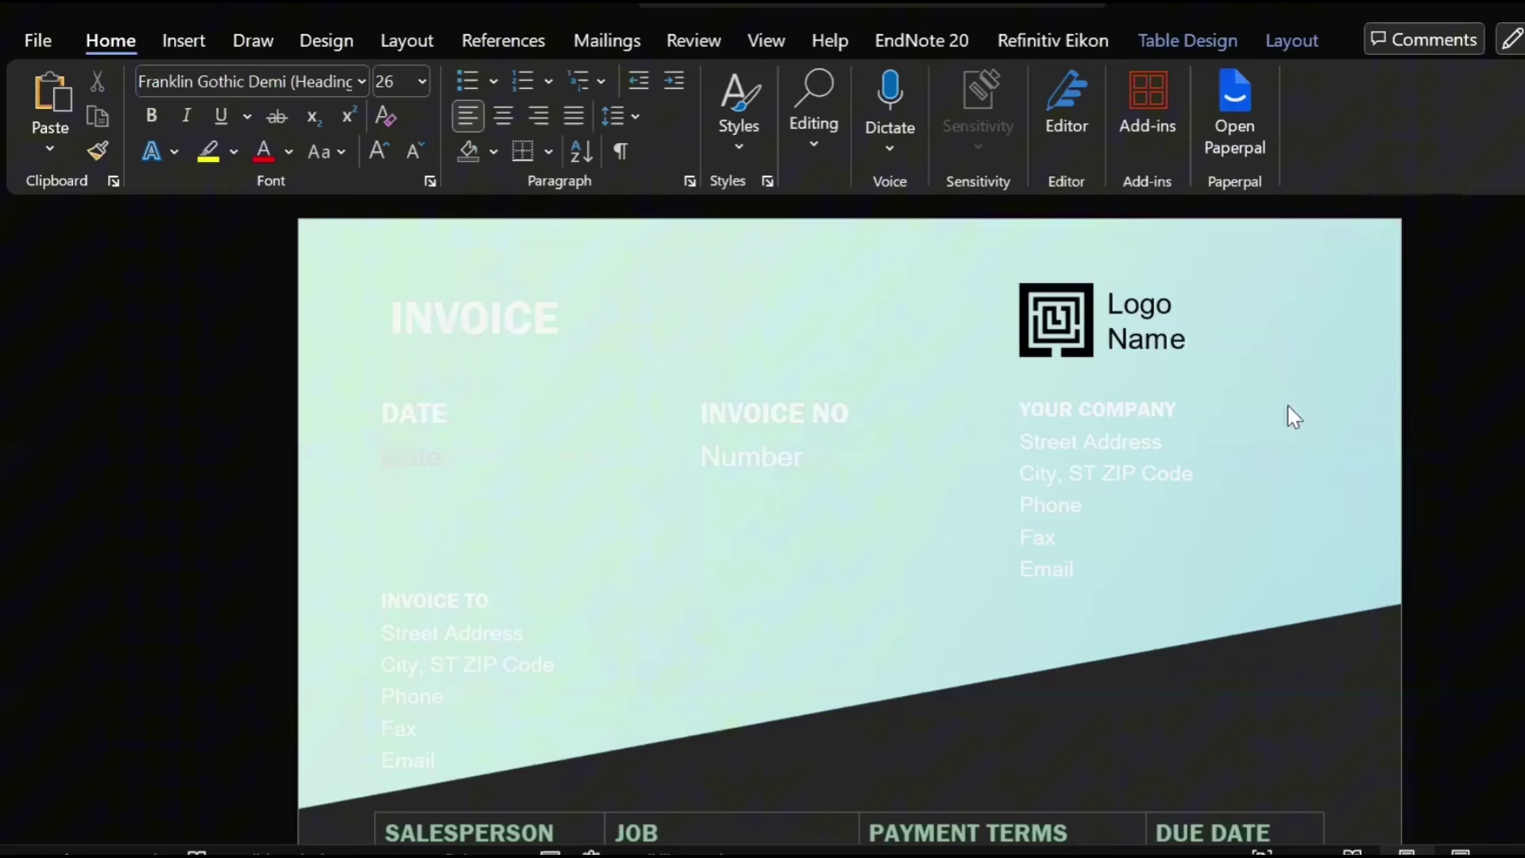
{"action": "left_click", "coordinate": [1082, 494]}
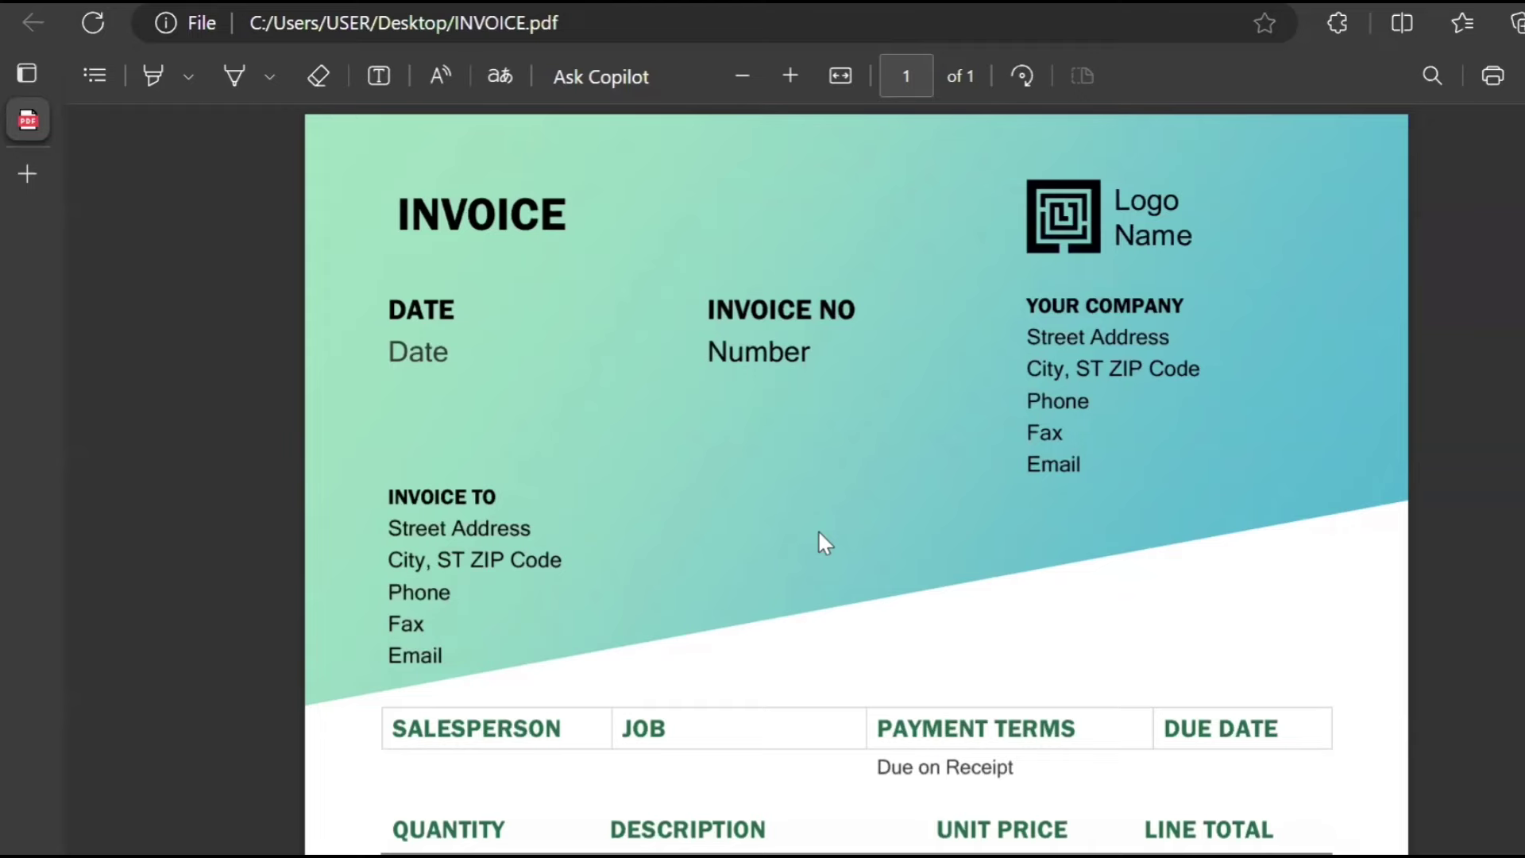
{"action": "scroll", "coordinate": [868, 116], "scroll_direction": "down", "scroll_amount": 8}
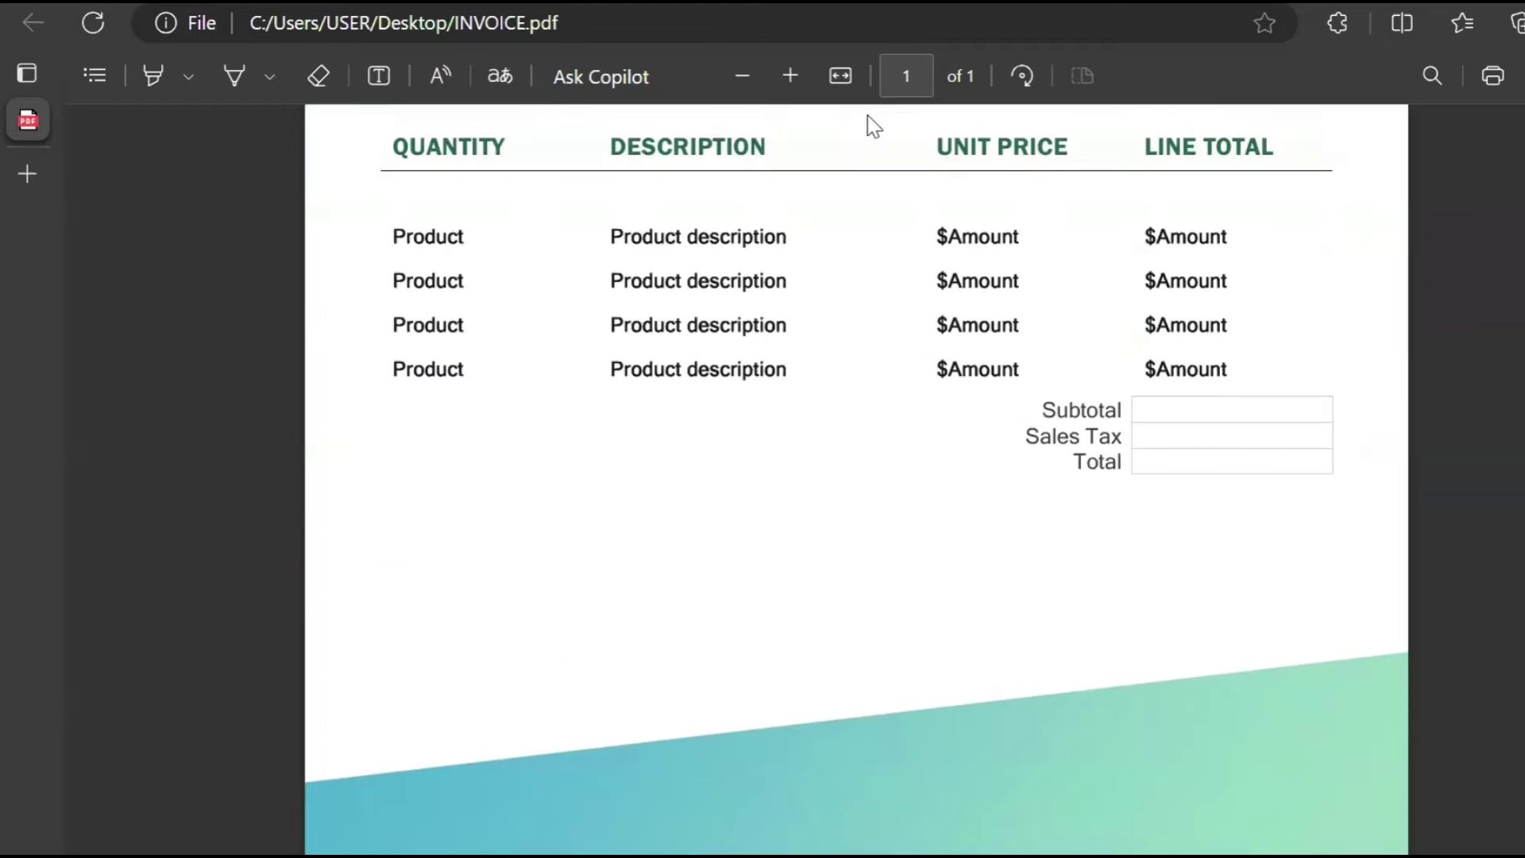
{"action": "scroll", "coordinate": [868, 116], "scroll_direction": "up", "scroll_amount": 8}
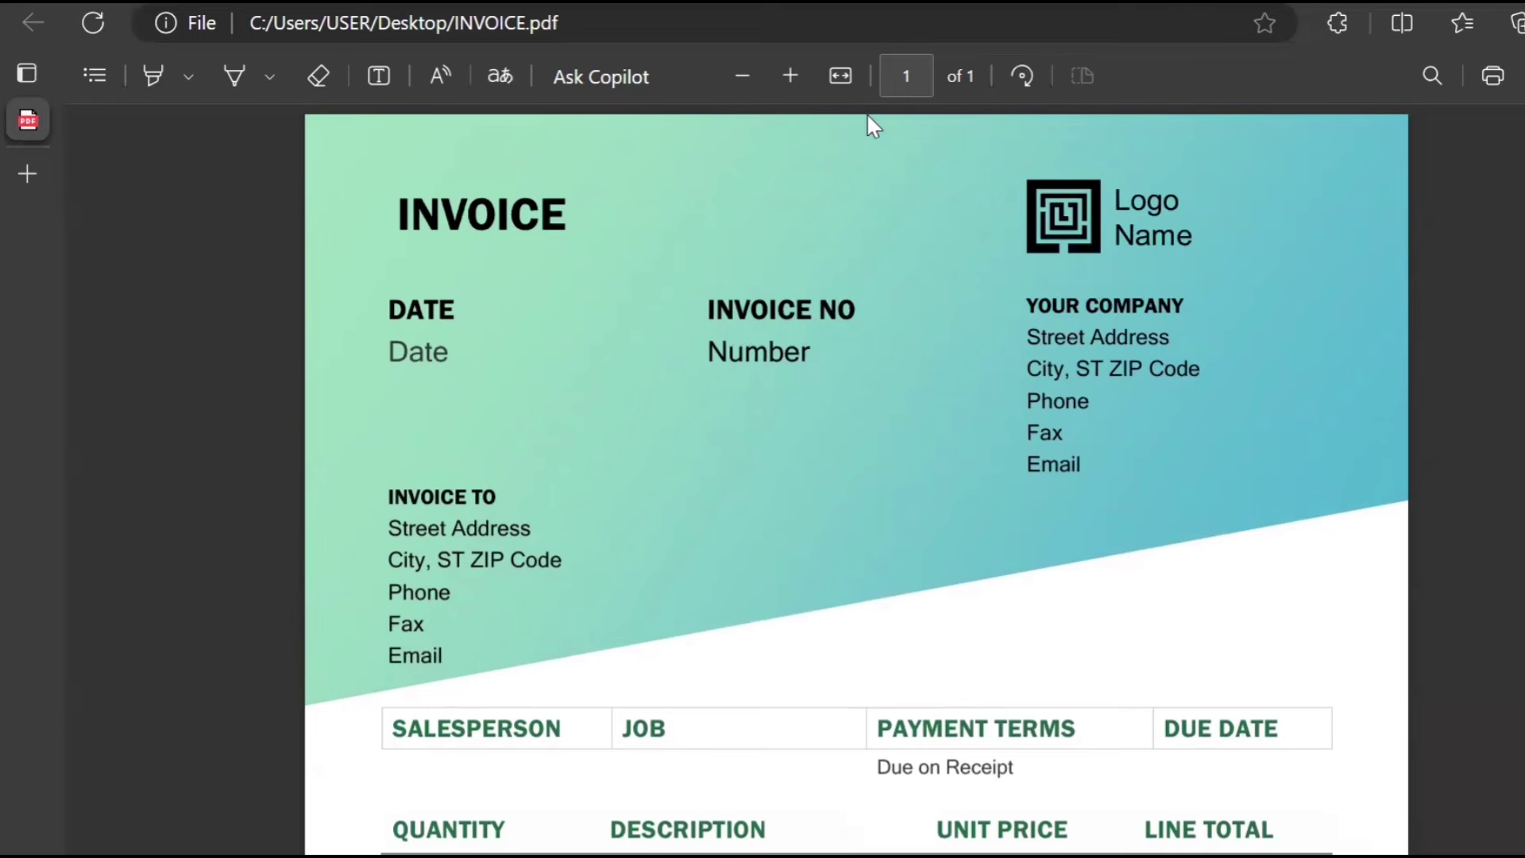
{"action": "key", "text": "alt+Tab"}
{"action": "key", "text": "alt+Tab"}
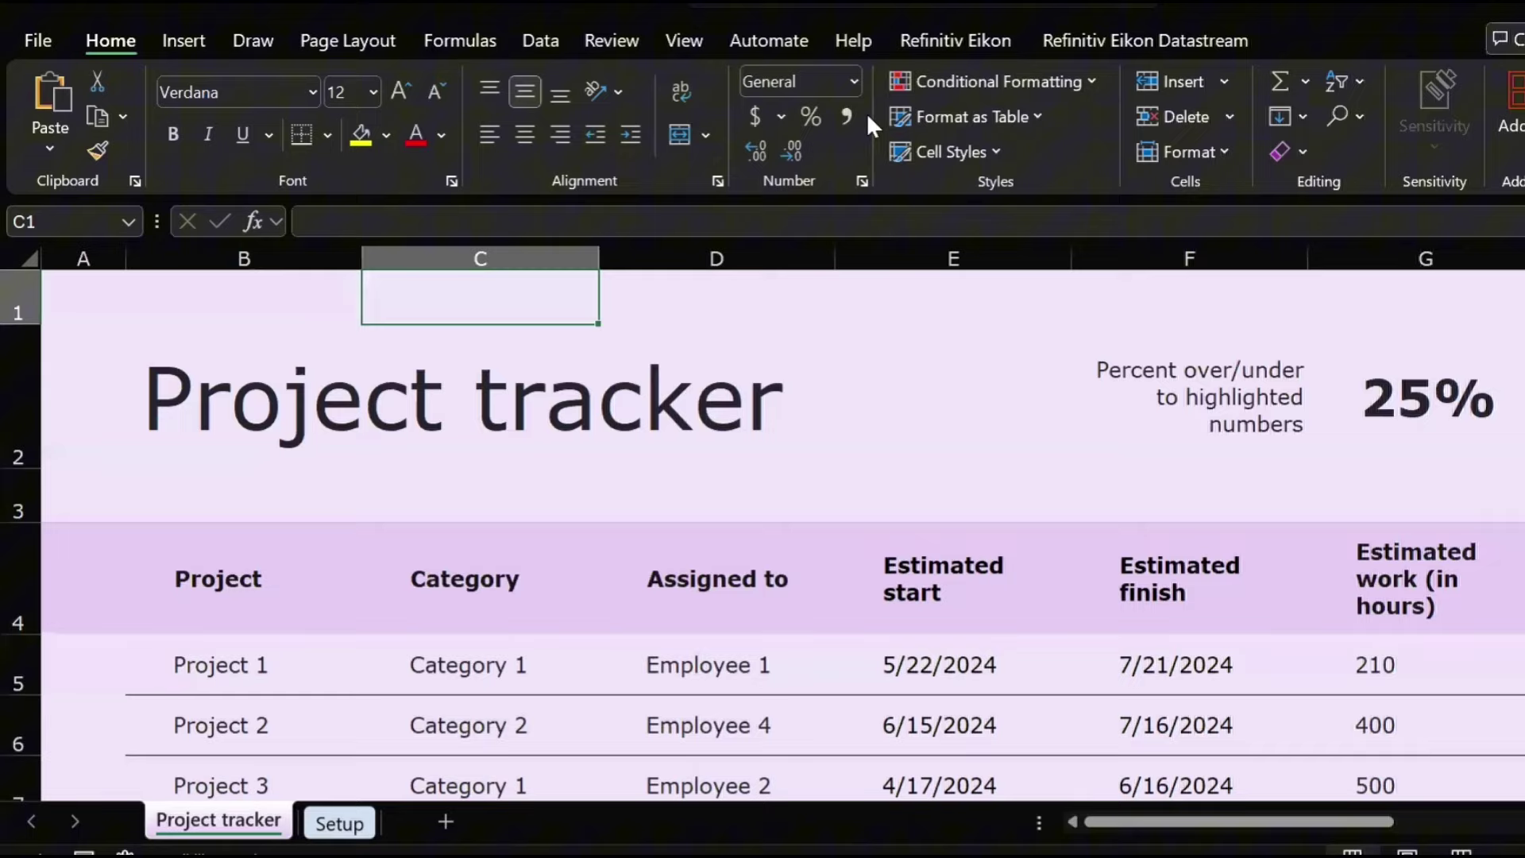
{"action": "left_click", "coordinate": [40, 39]}
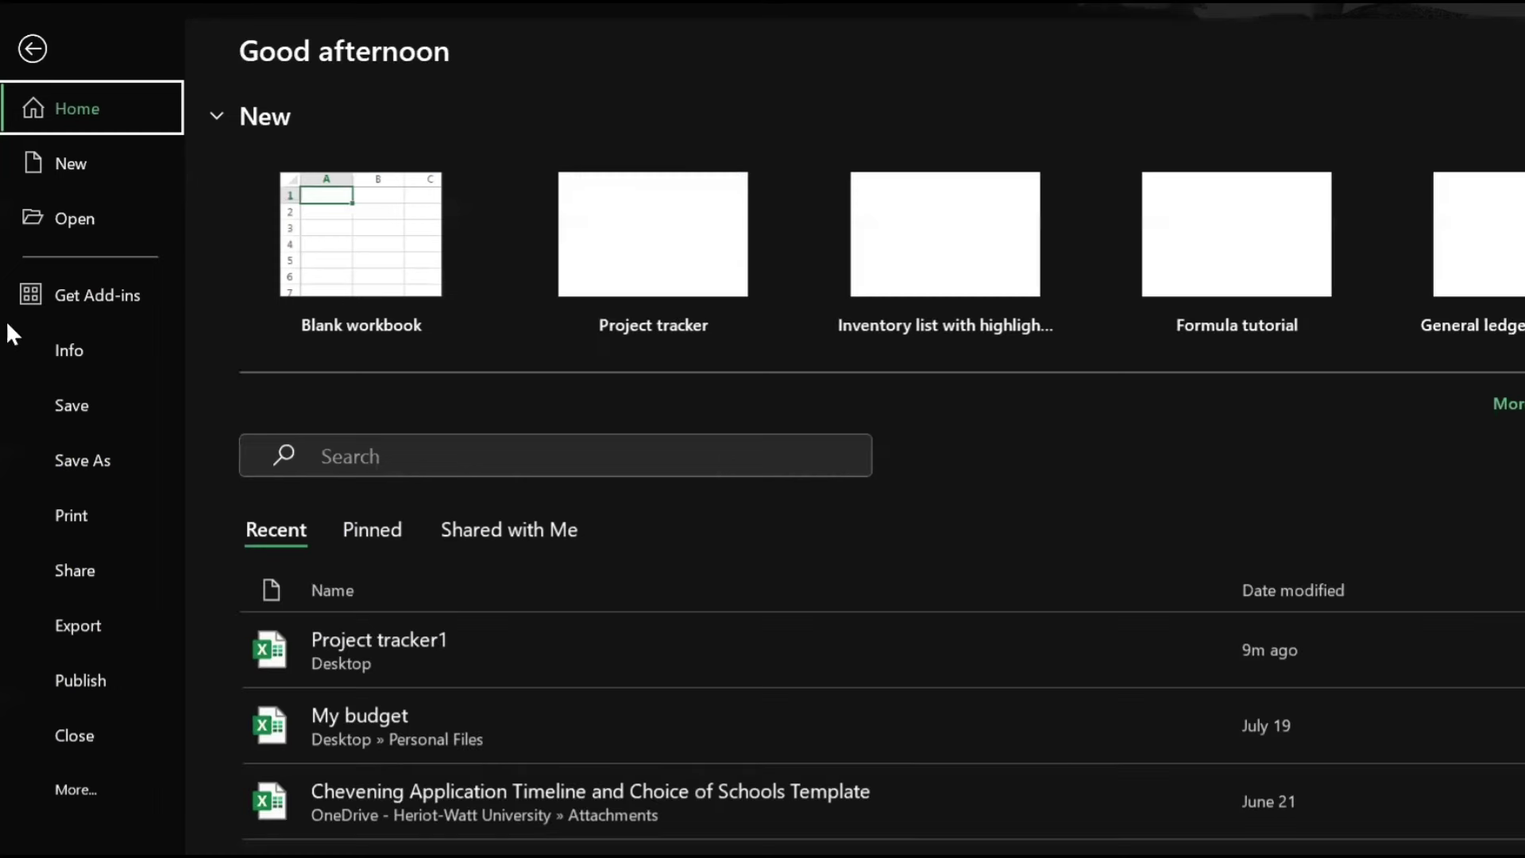
{"action": "left_click", "coordinate": [78, 461]}
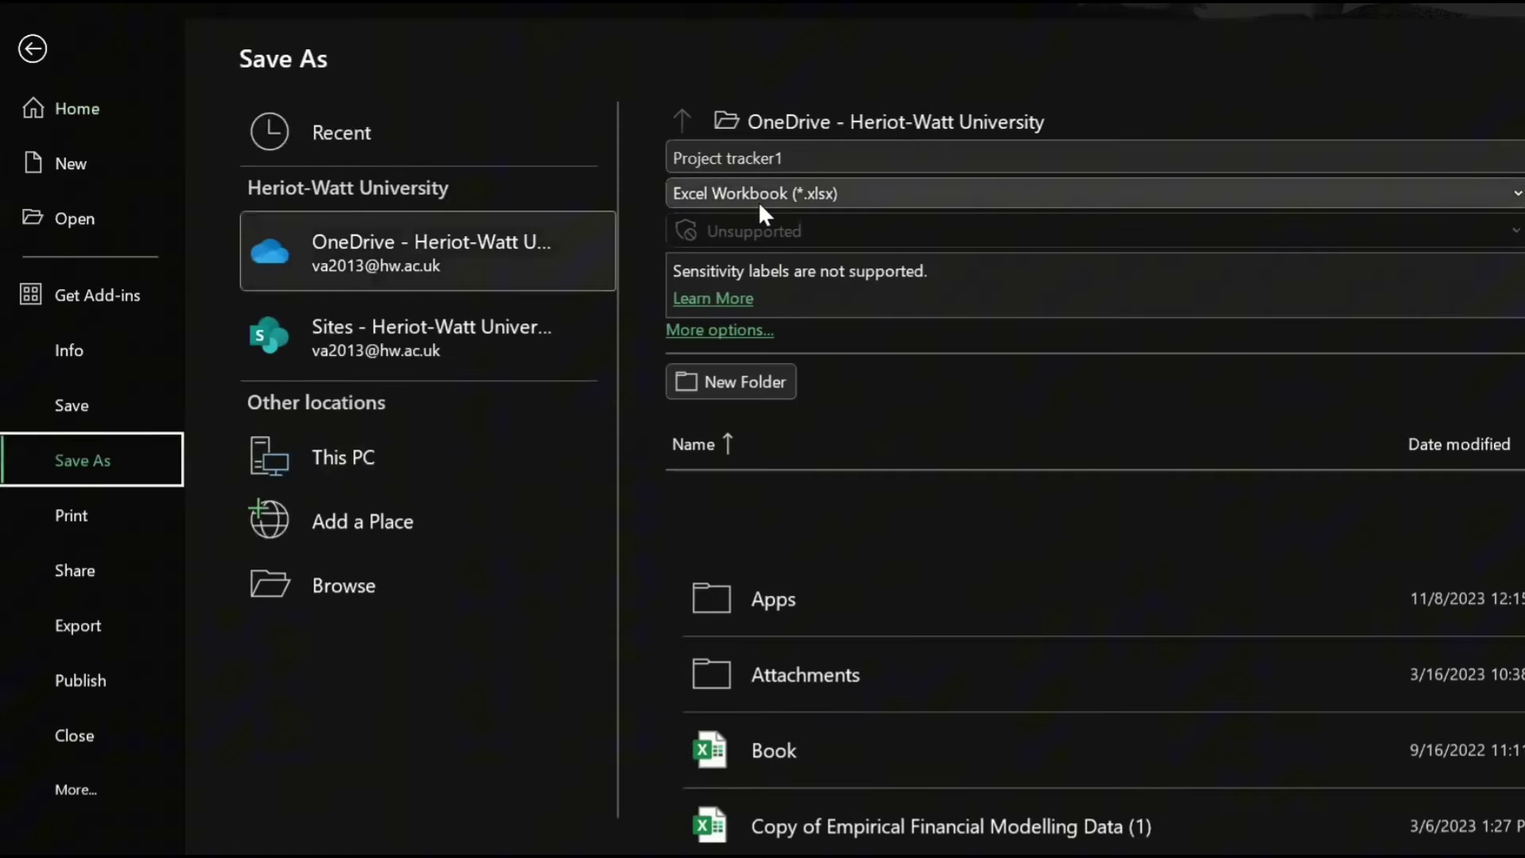
{"action": "left_click", "coordinate": [750, 191]}
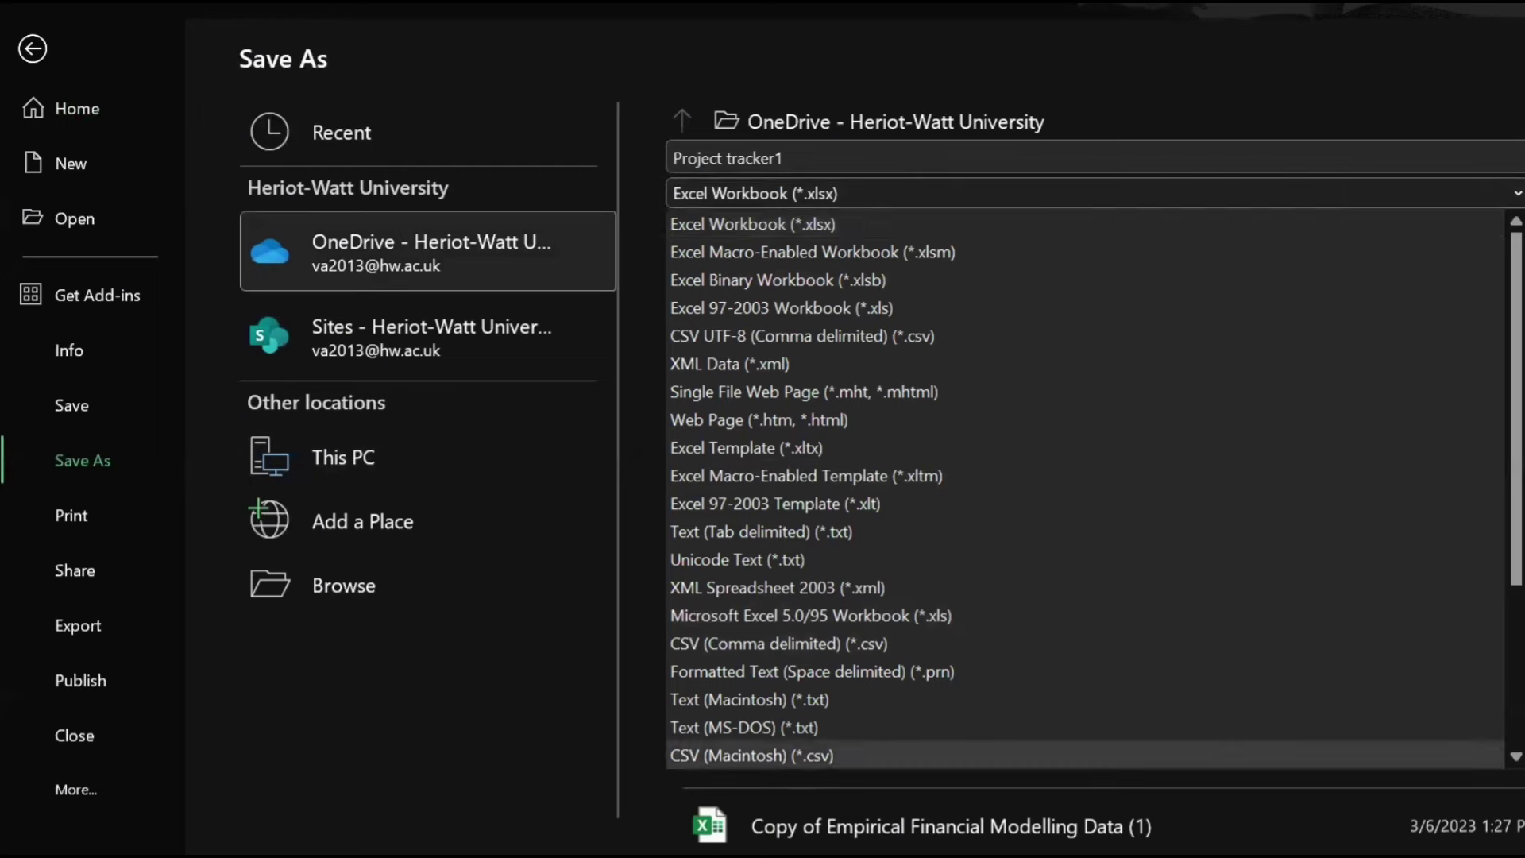
{"action": "left_click", "coordinate": [405, 697]}
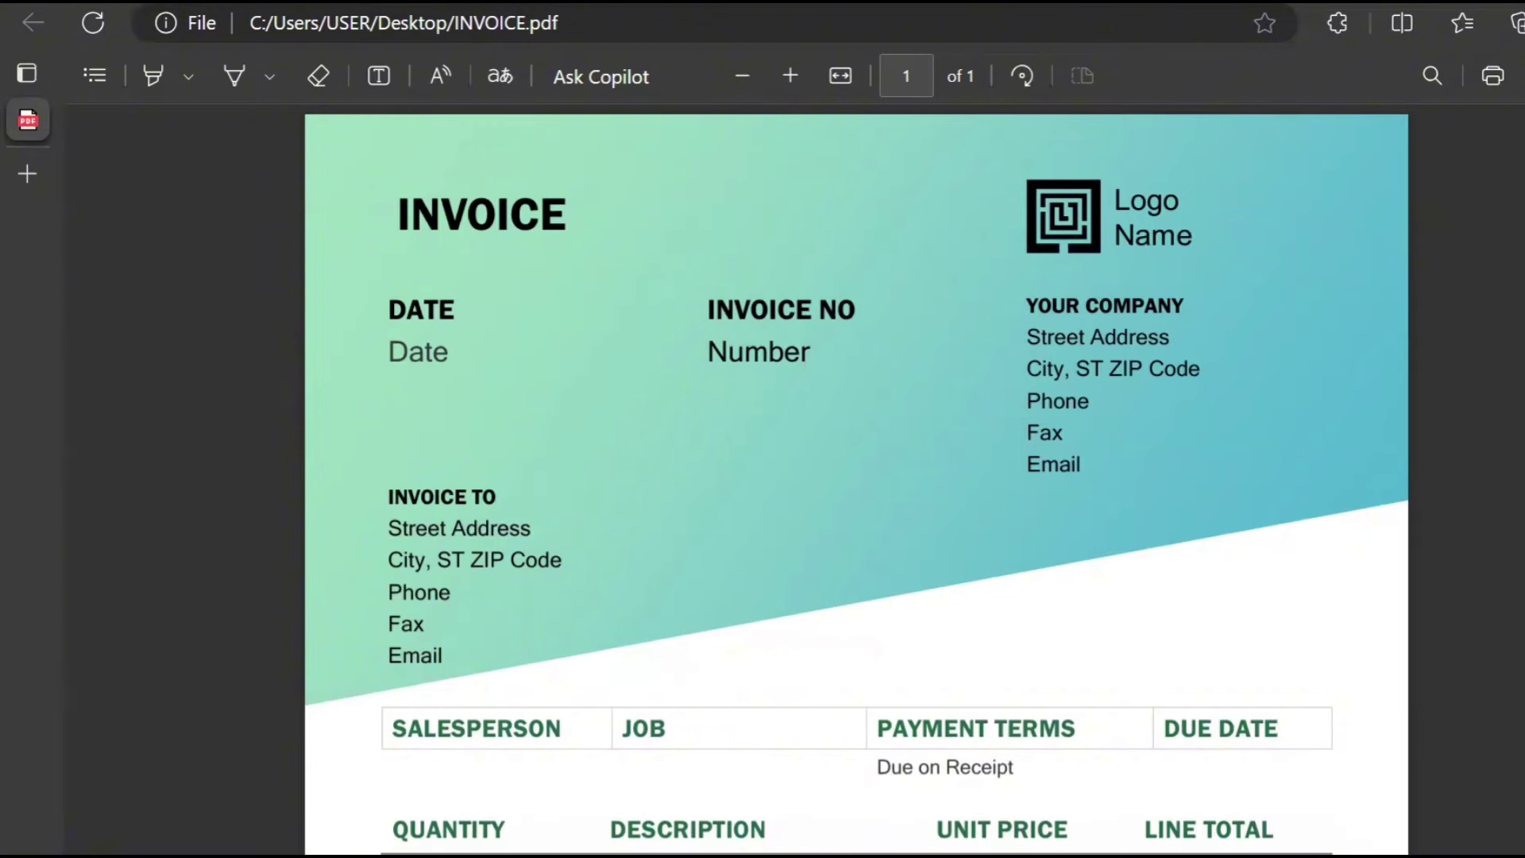
Search 'ilovepdf' in a new Chrome tab and open the iLovePDF website
{"action": "key", "text": "alt+Tab"}
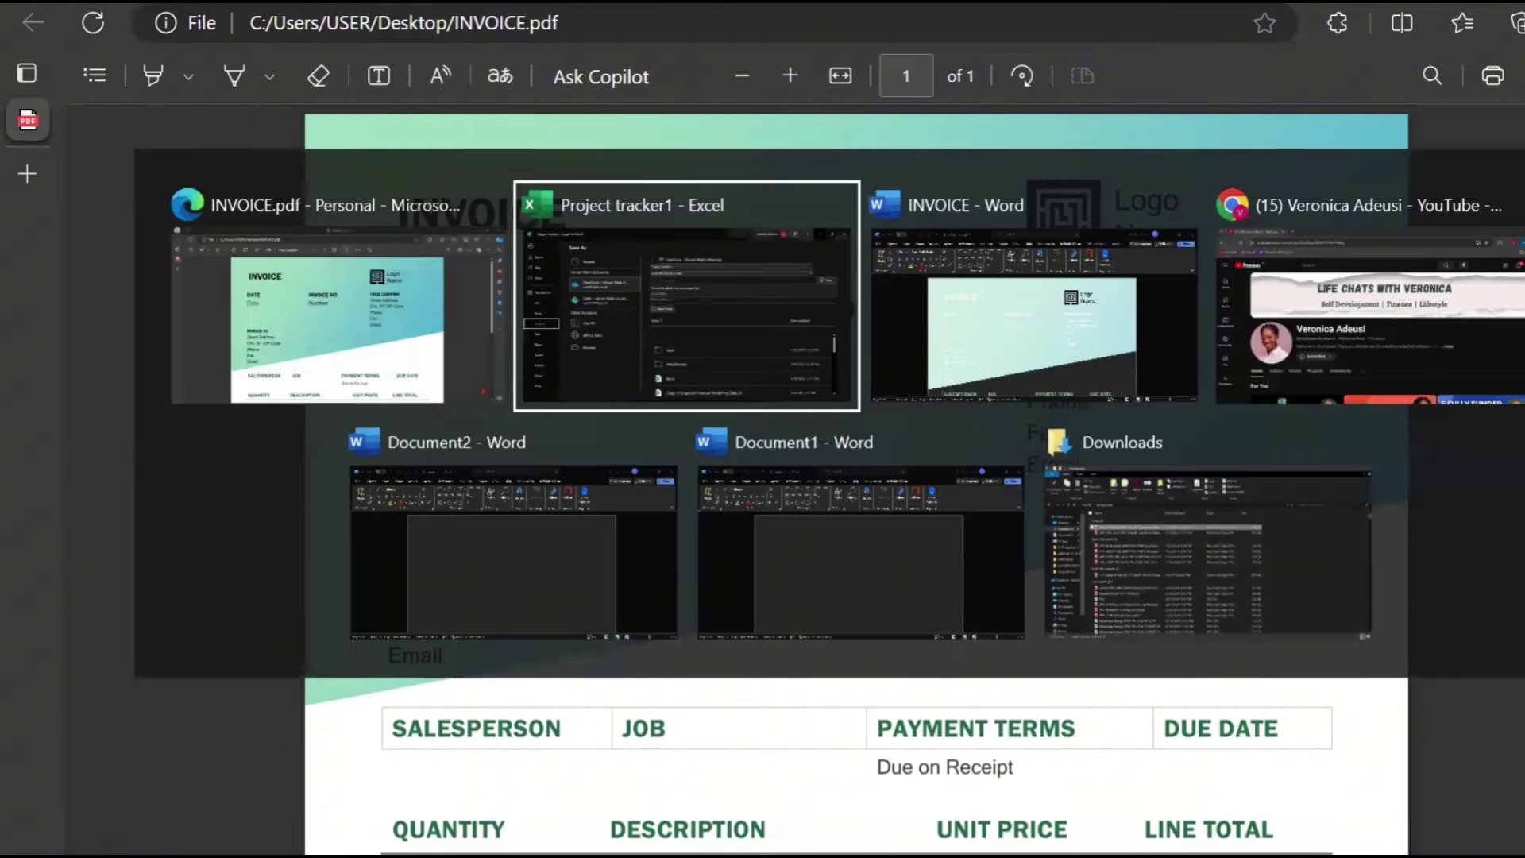
{"action": "key", "text": "alt+Tab"}
{"action": "key", "text": "alt+Tab"}
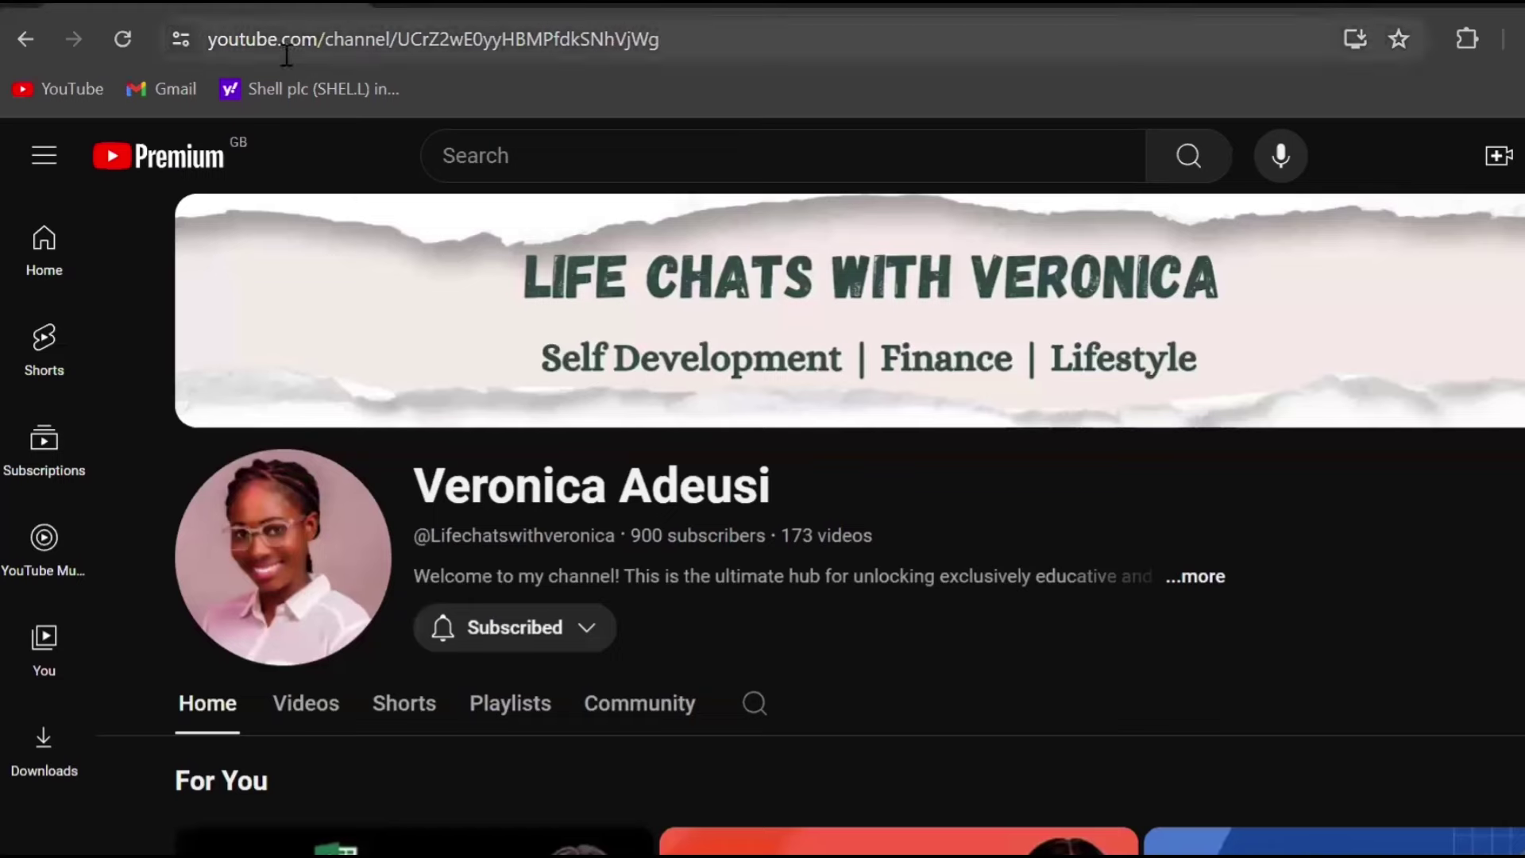
{"action": "key", "text": "ctrl+t"}
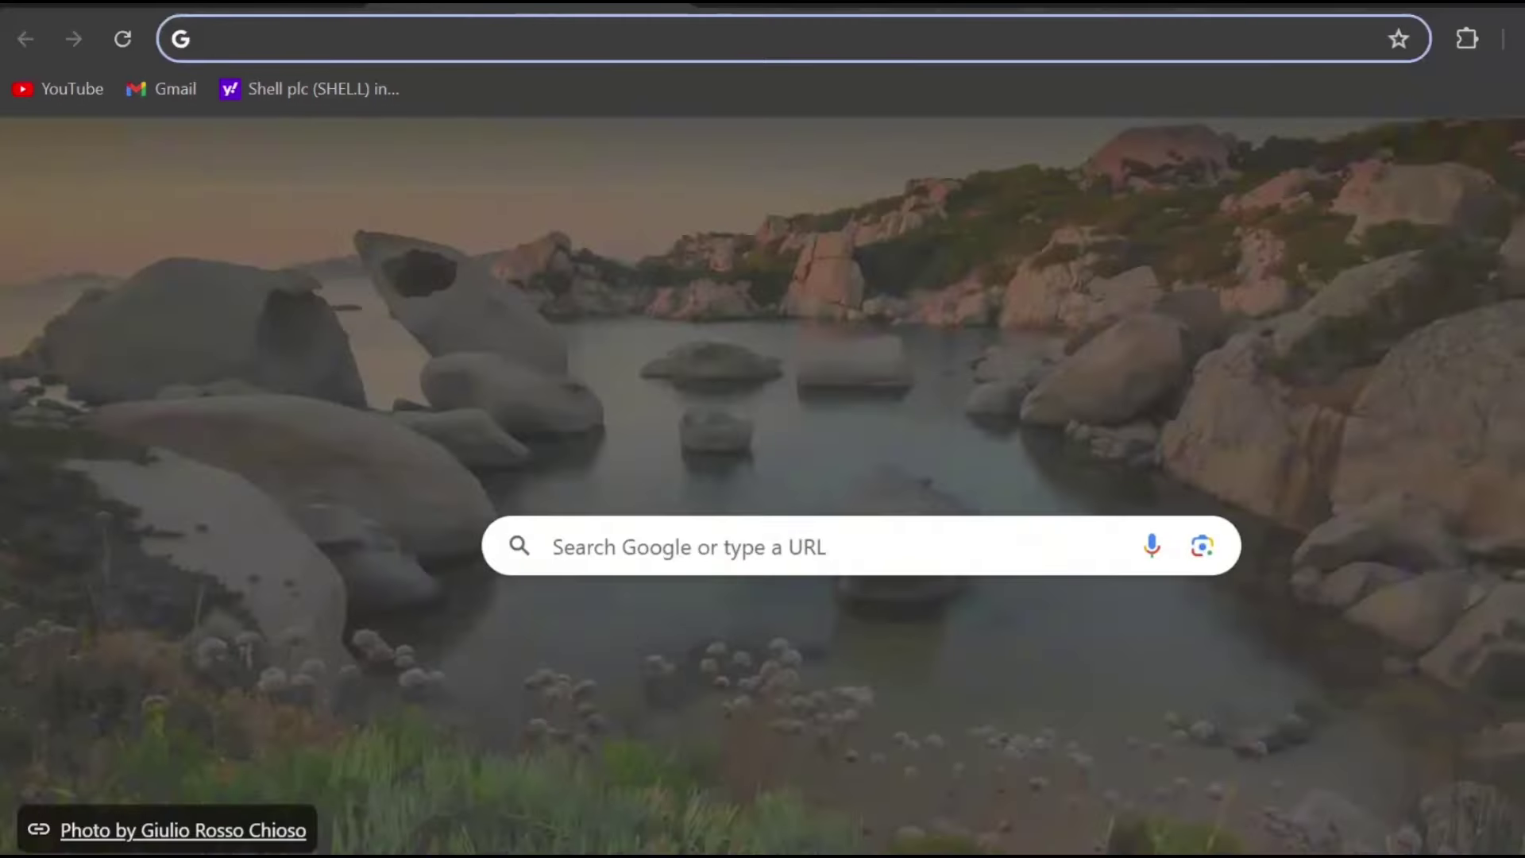
{"action": "type", "text": "ilove"}
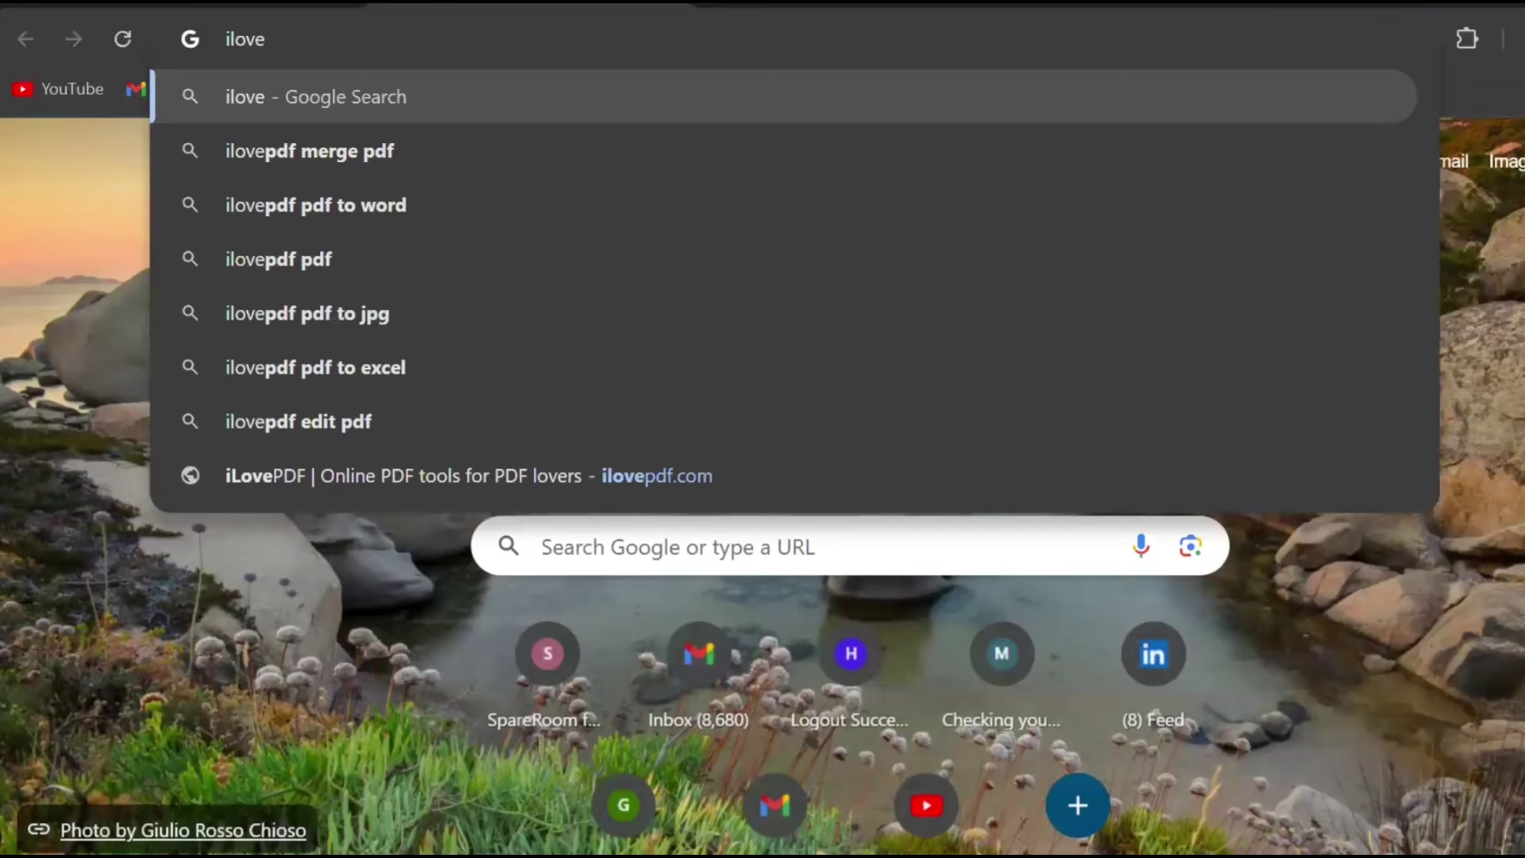
{"action": "type", "text": "pdg"}
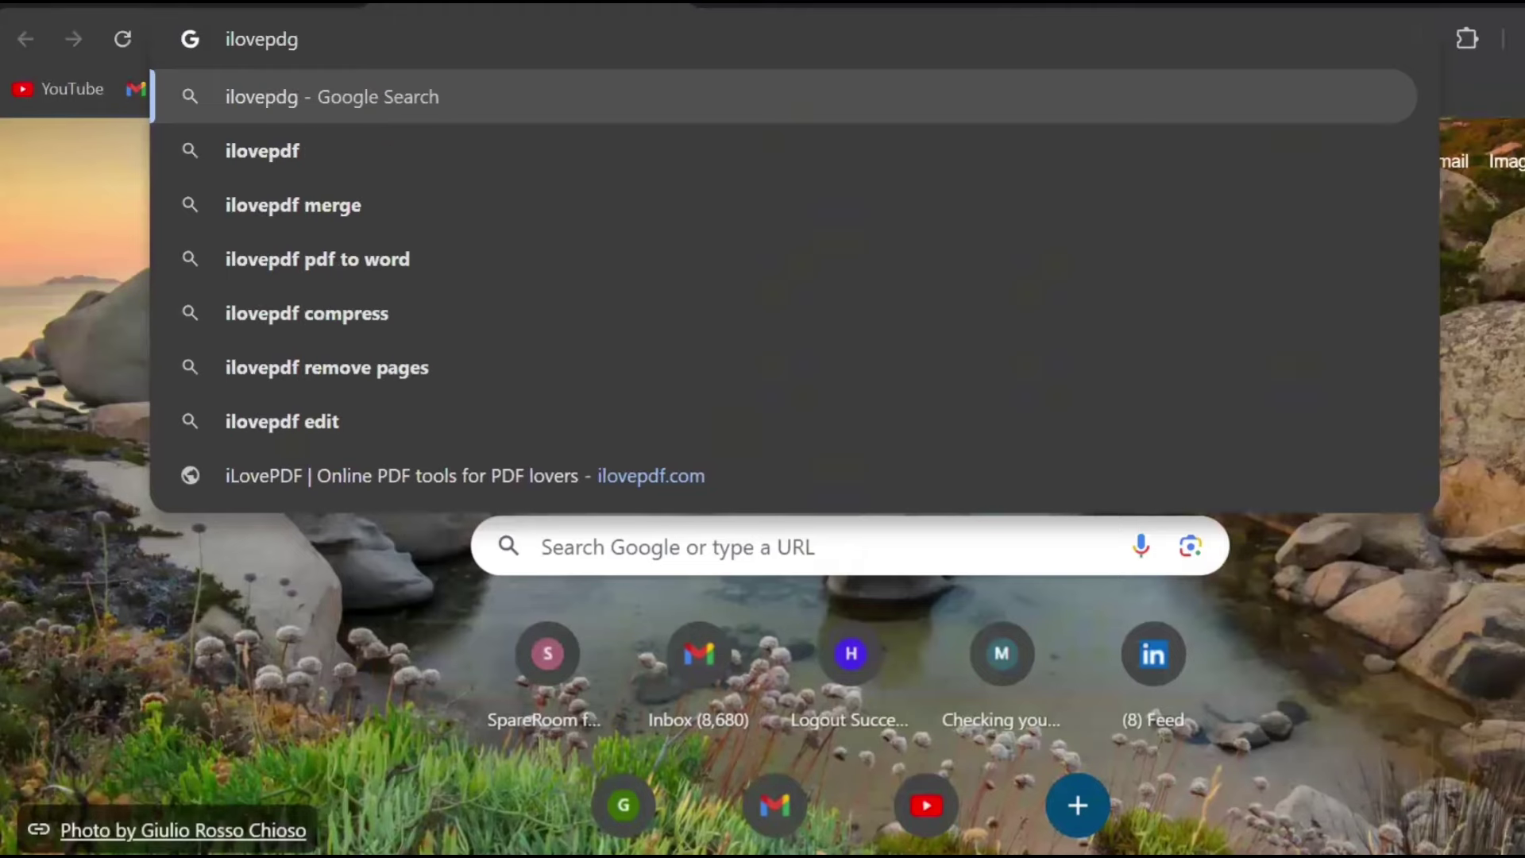
{"action": "key", "text": "BackSpace"}
{"action": "type", "text": "f"}
{"action": "key", "text": "Return"}
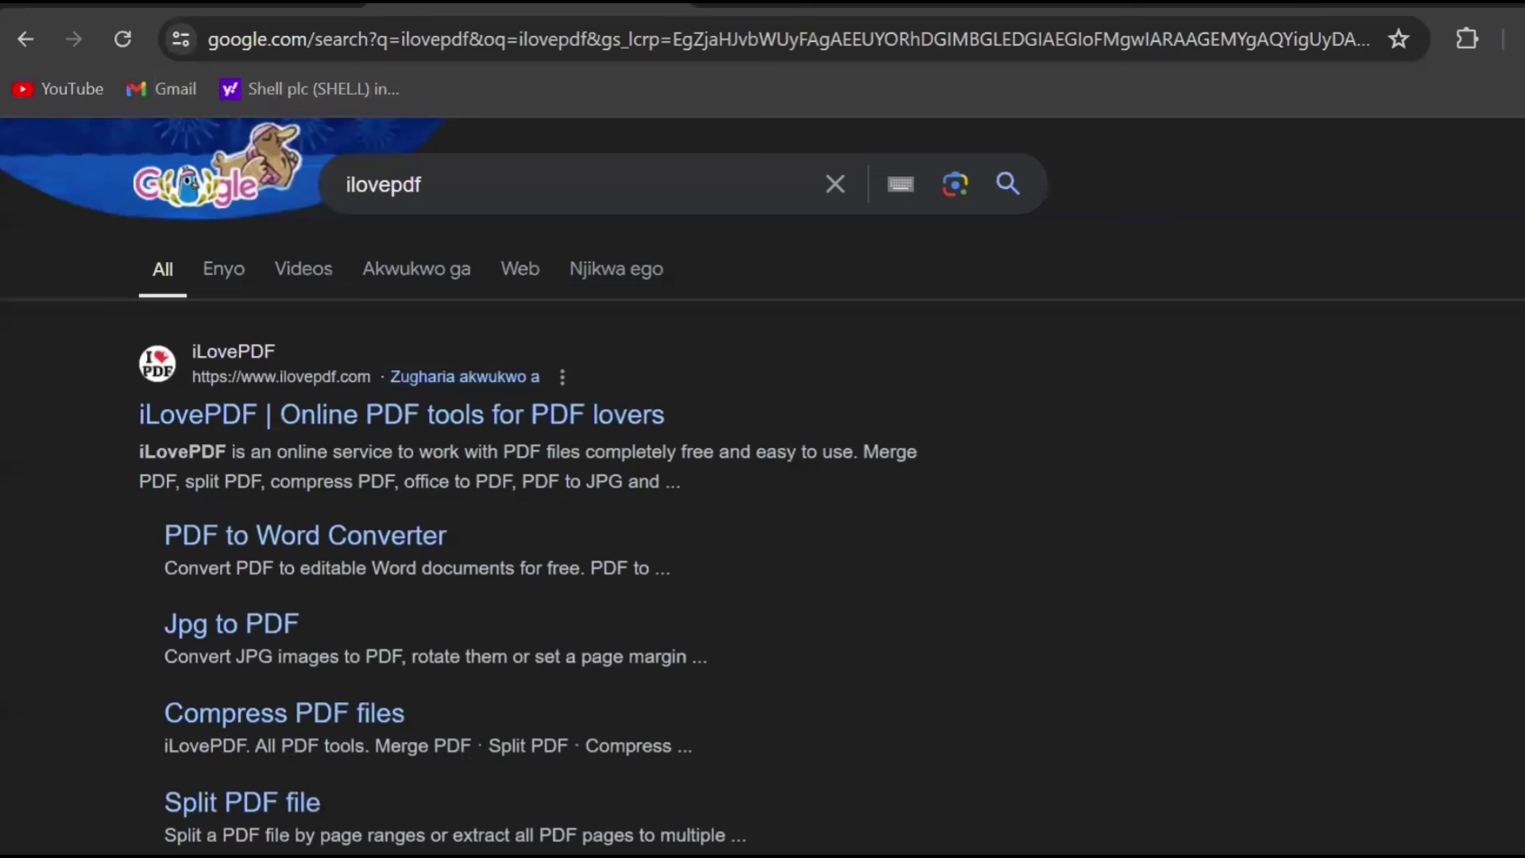
{"action": "left_click", "coordinate": [350, 423]}
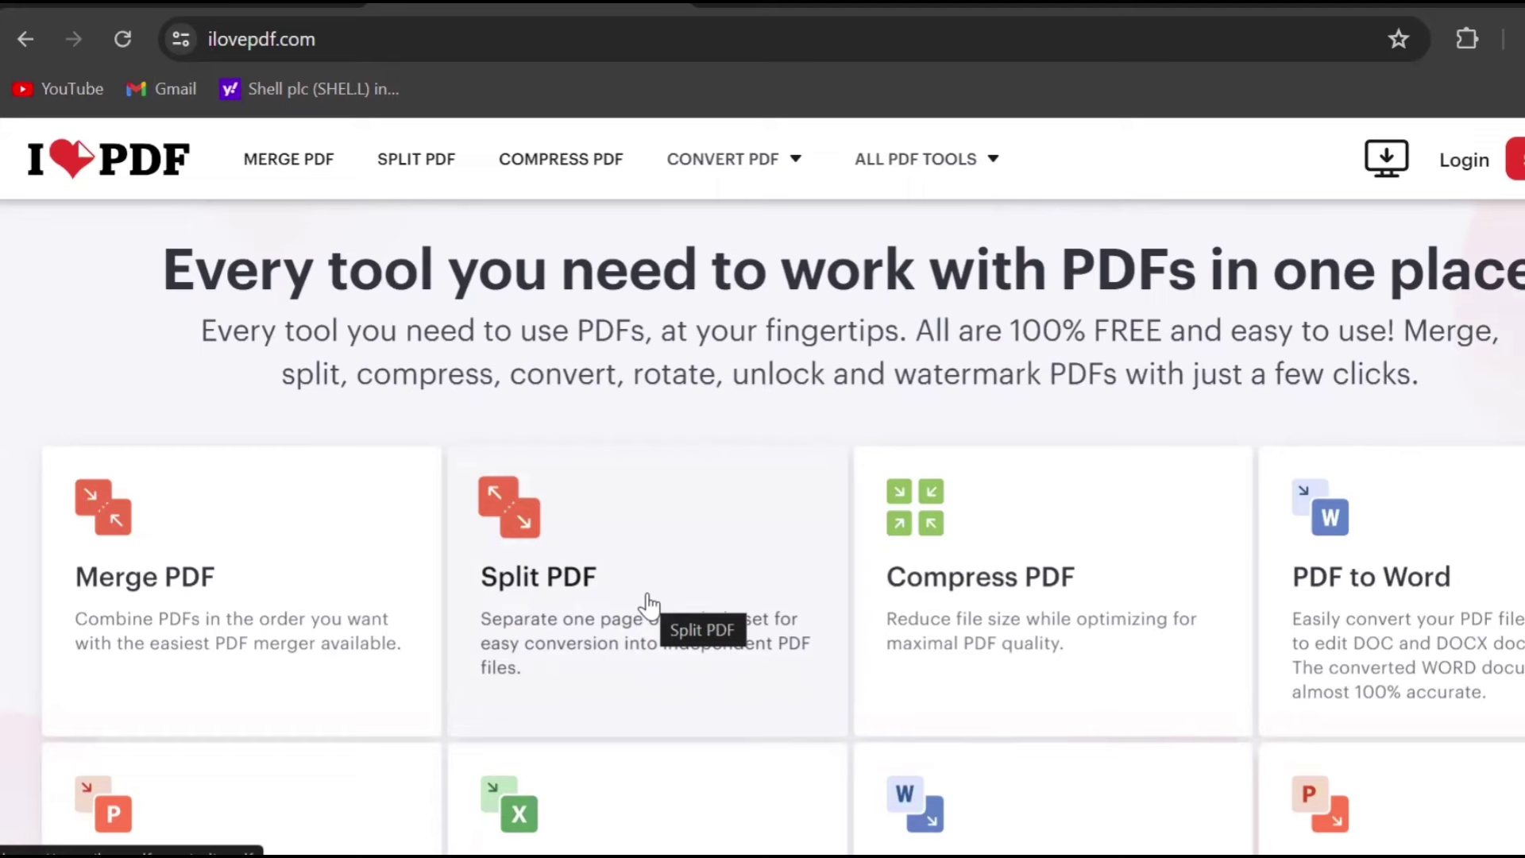
Scroll the iLovePDF home page down to the PDF tool cards
{"action": "scroll", "coordinate": [648, 604], "scroll_direction": "down", "scroll_amount": 2}
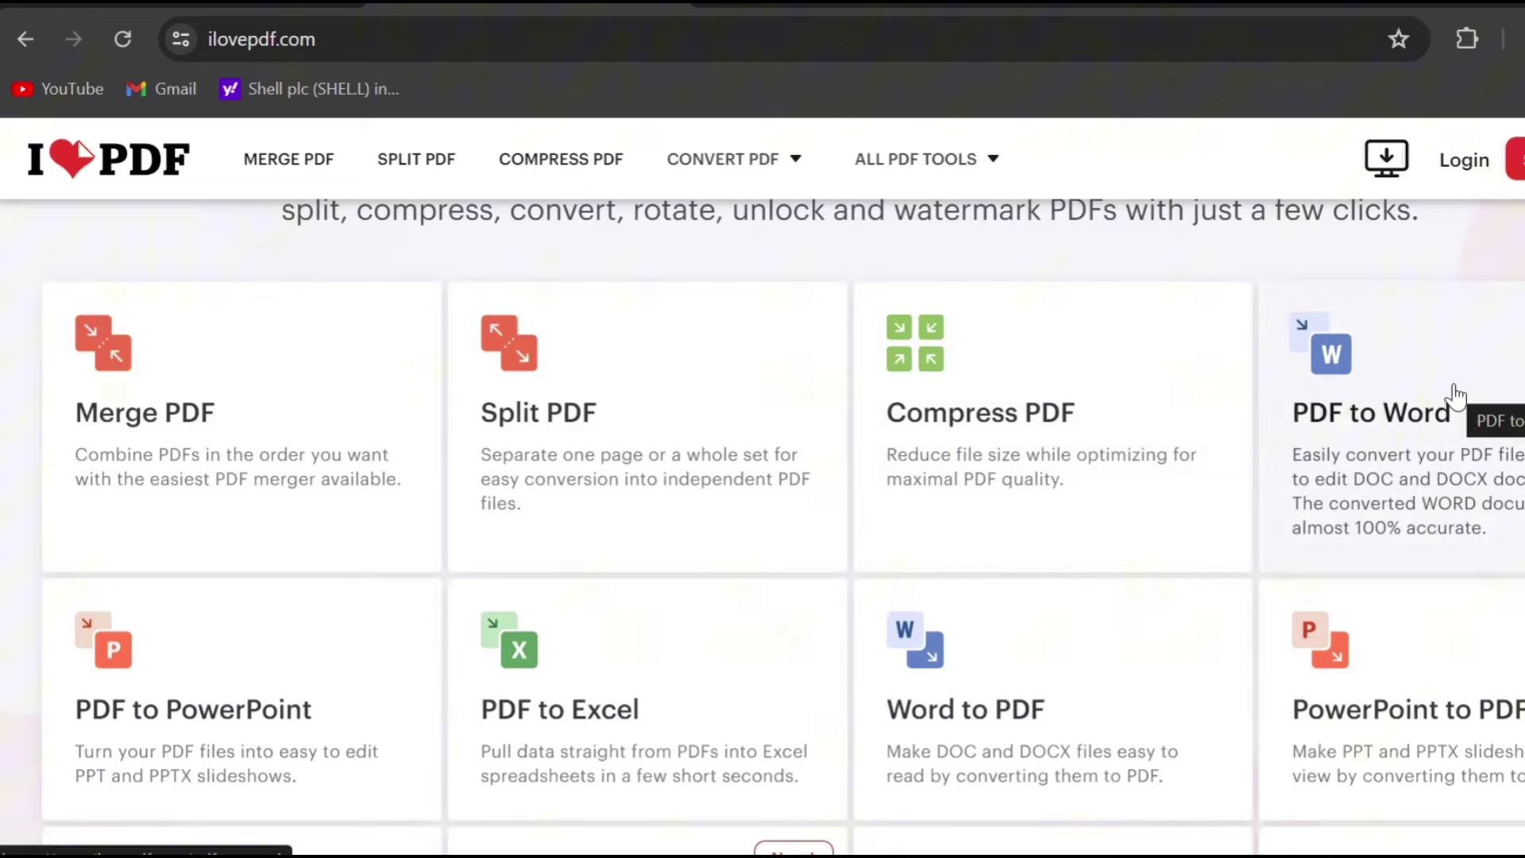
Upload INVOICE.pdf from the Desktop to iLovePDF's PDF to Word converter
{"action": "left_click", "coordinate": [1394, 436]}
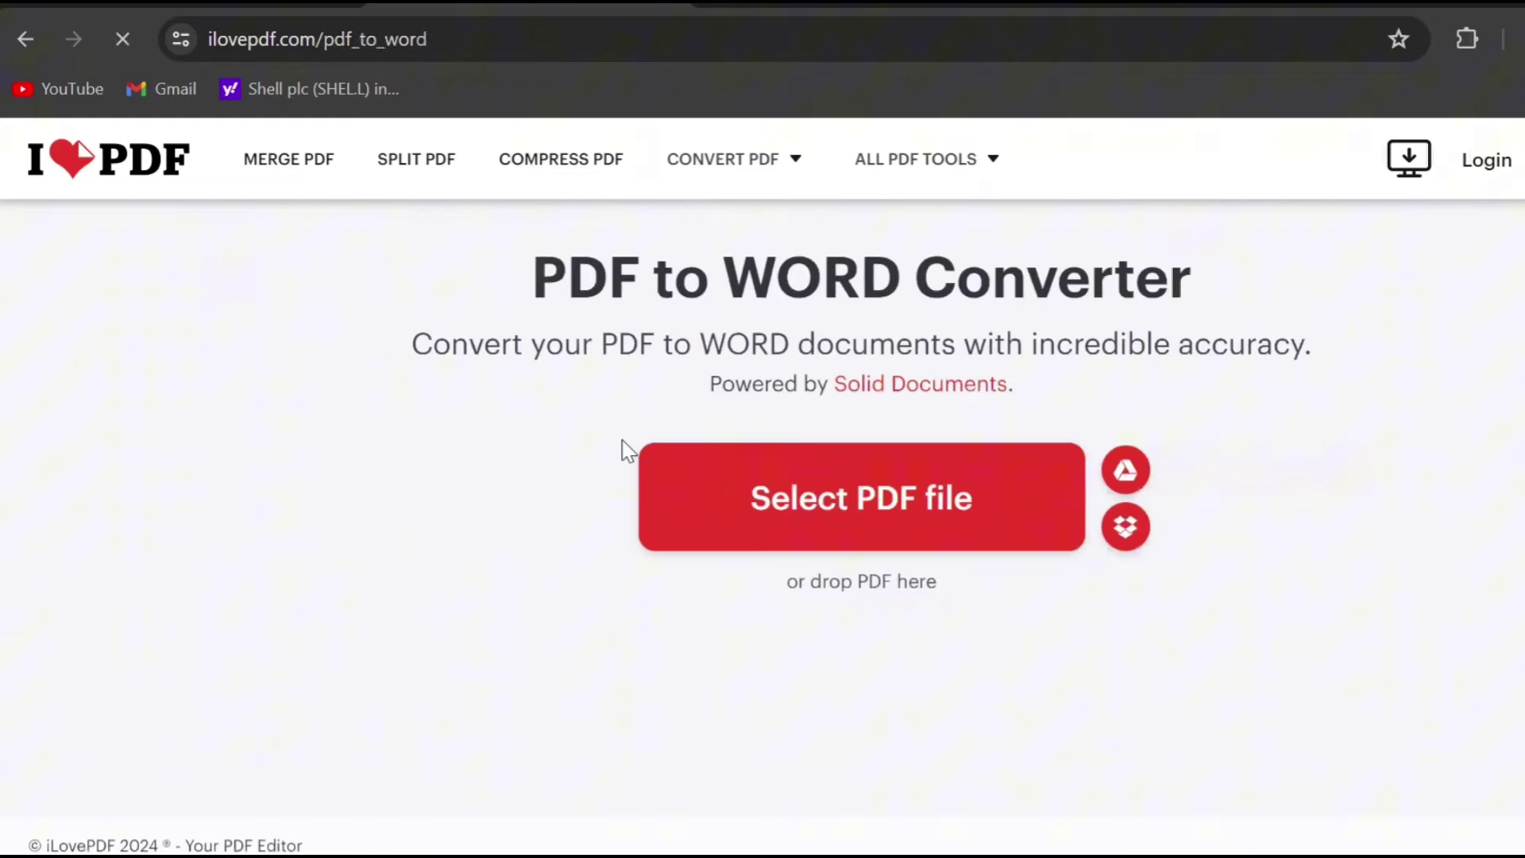
{"action": "left_click", "coordinate": [831, 509]}
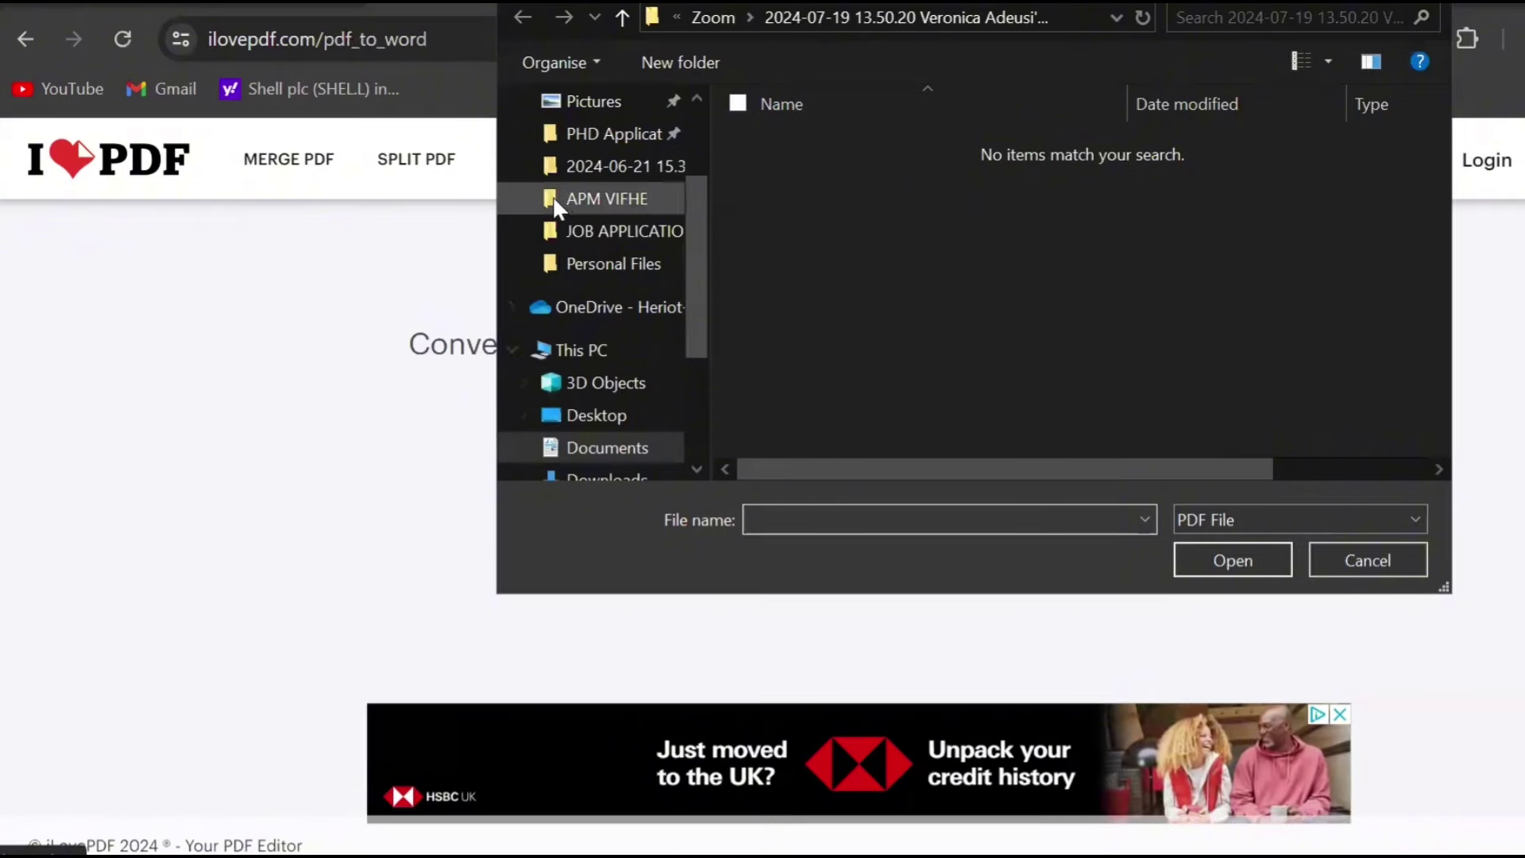
{"action": "scroll", "coordinate": [556, 196], "scroll_direction": "up", "scroll_amount": 2}
{"action": "left_click", "coordinate": [604, 159]}
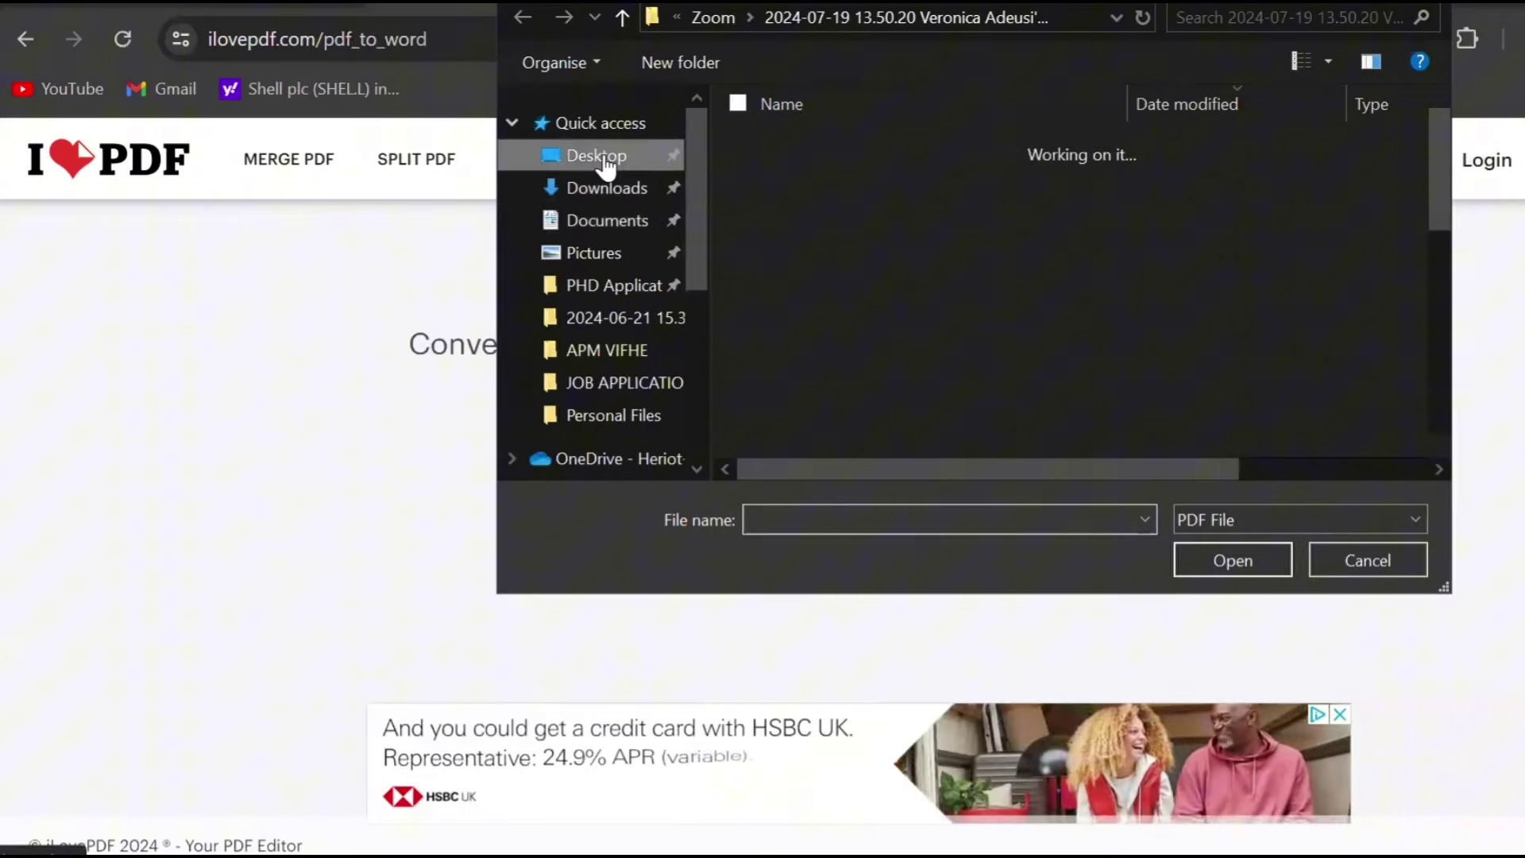
{"action": "left_click", "coordinate": [845, 146]}
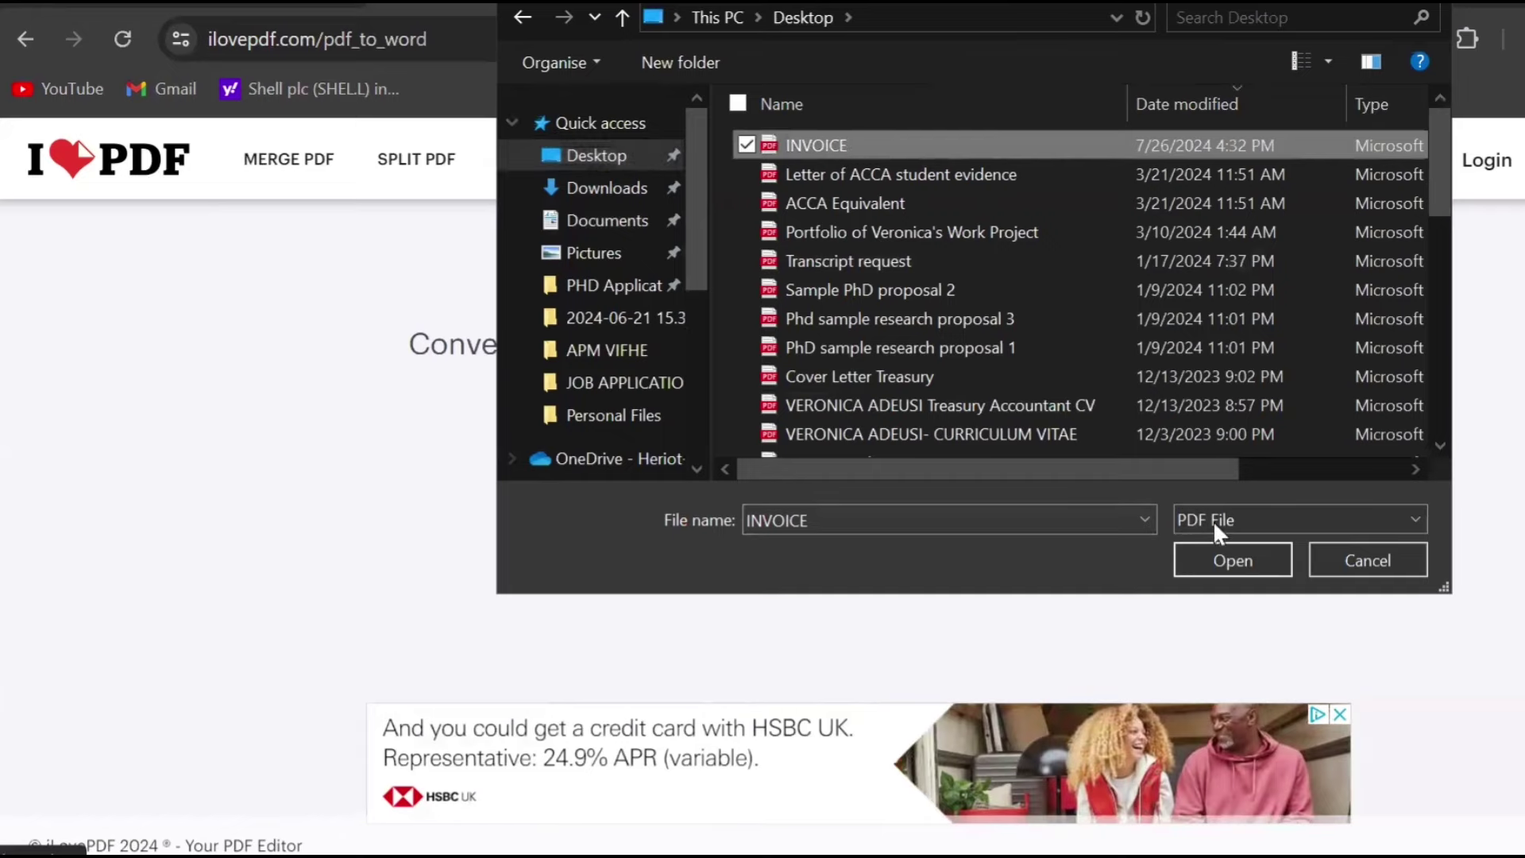
{"action": "left_click", "coordinate": [1241, 556]}
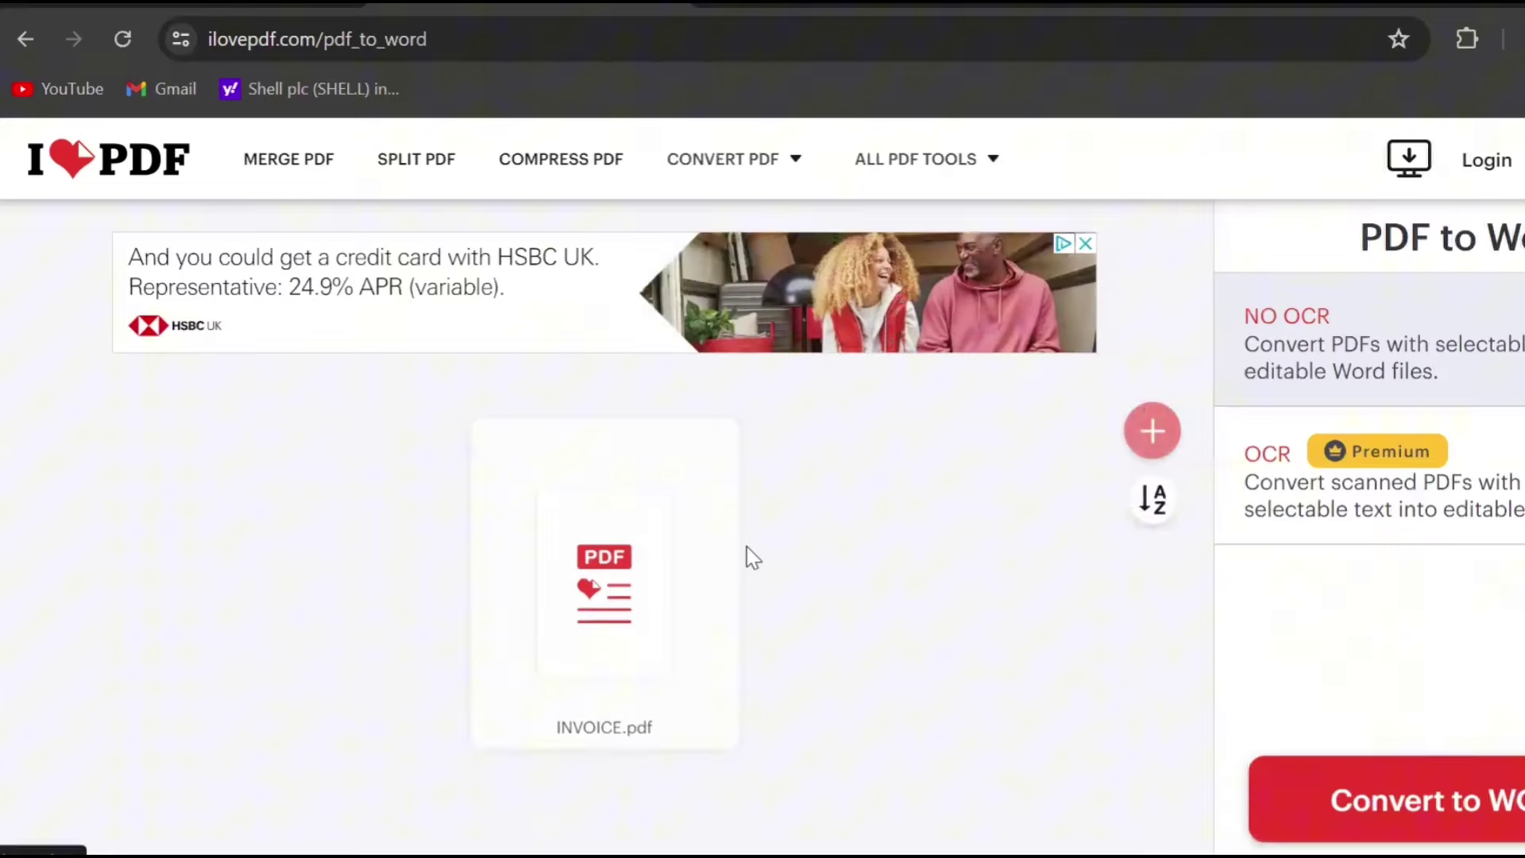
Convert the PDF to Word, download INVOICE.docx and open it in Word
{"action": "left_click", "coordinate": [1437, 805]}
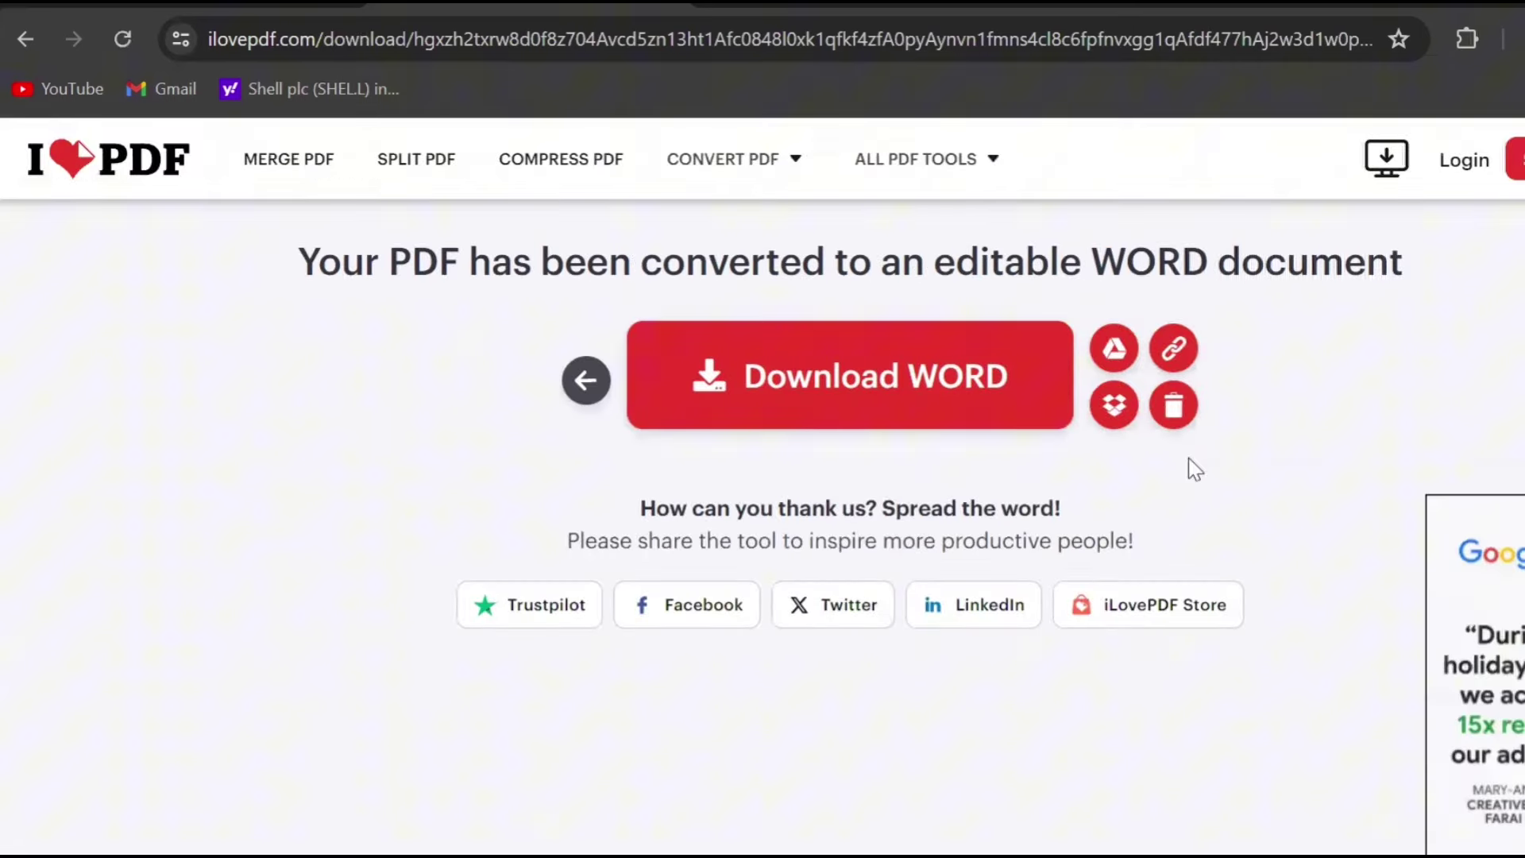
{"action": "left_click", "coordinate": [911, 405]}
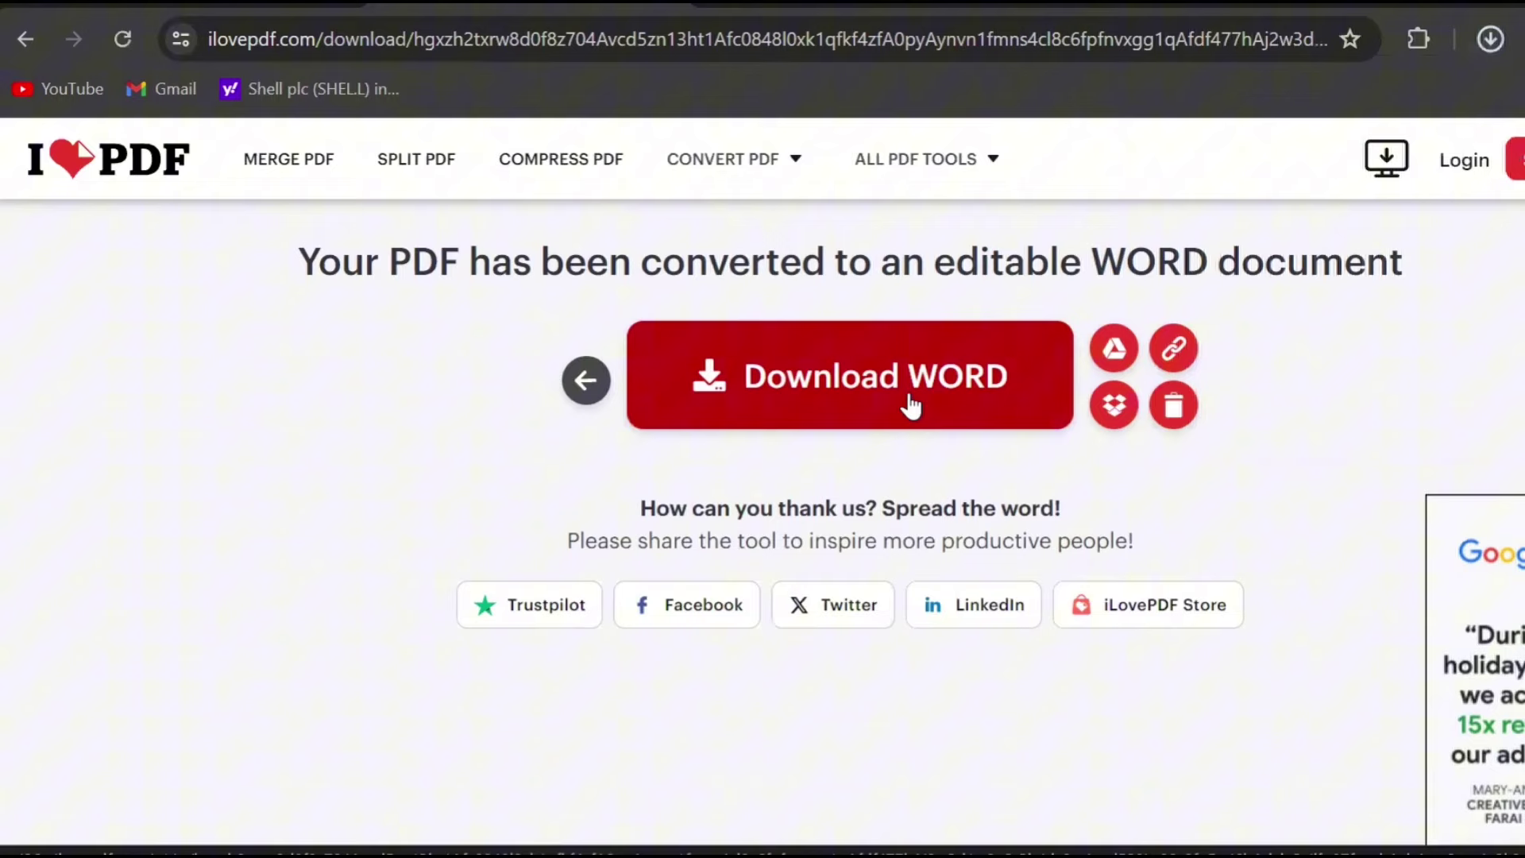
{"action": "left_click", "coordinate": [1256, 84]}
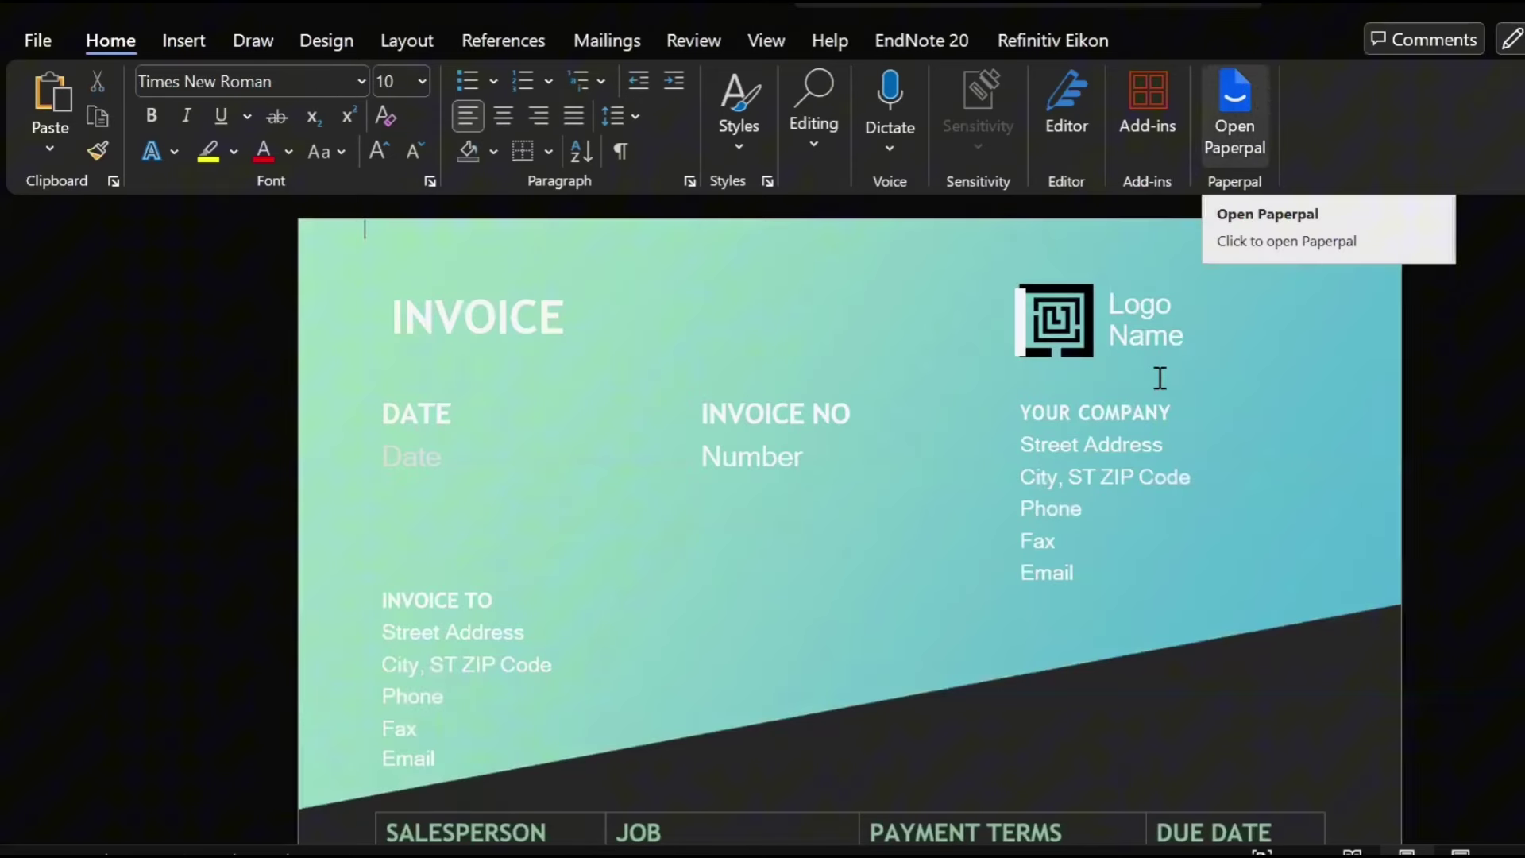
Confirm the Street Address and INVOICE NO text is editable, then return to Chrome
{"action": "left_click", "coordinate": [1087, 449]}
{"action": "scroll", "coordinate": [1135, 234], "scroll_direction": "down", "scroll_amount": 15}
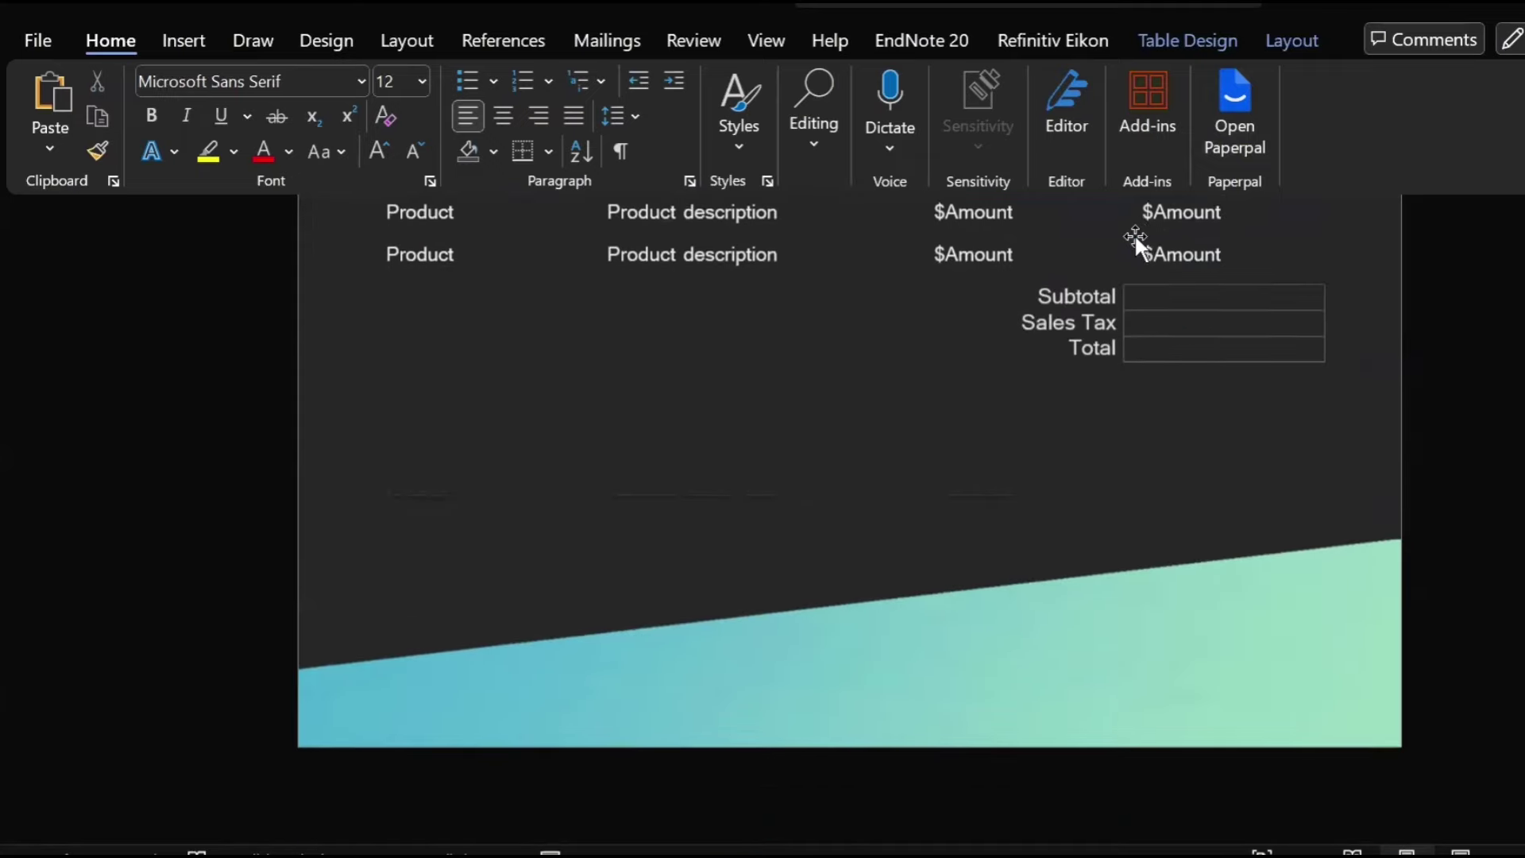
{"action": "scroll", "coordinate": [1135, 234], "scroll_direction": "up", "scroll_amount": 15}
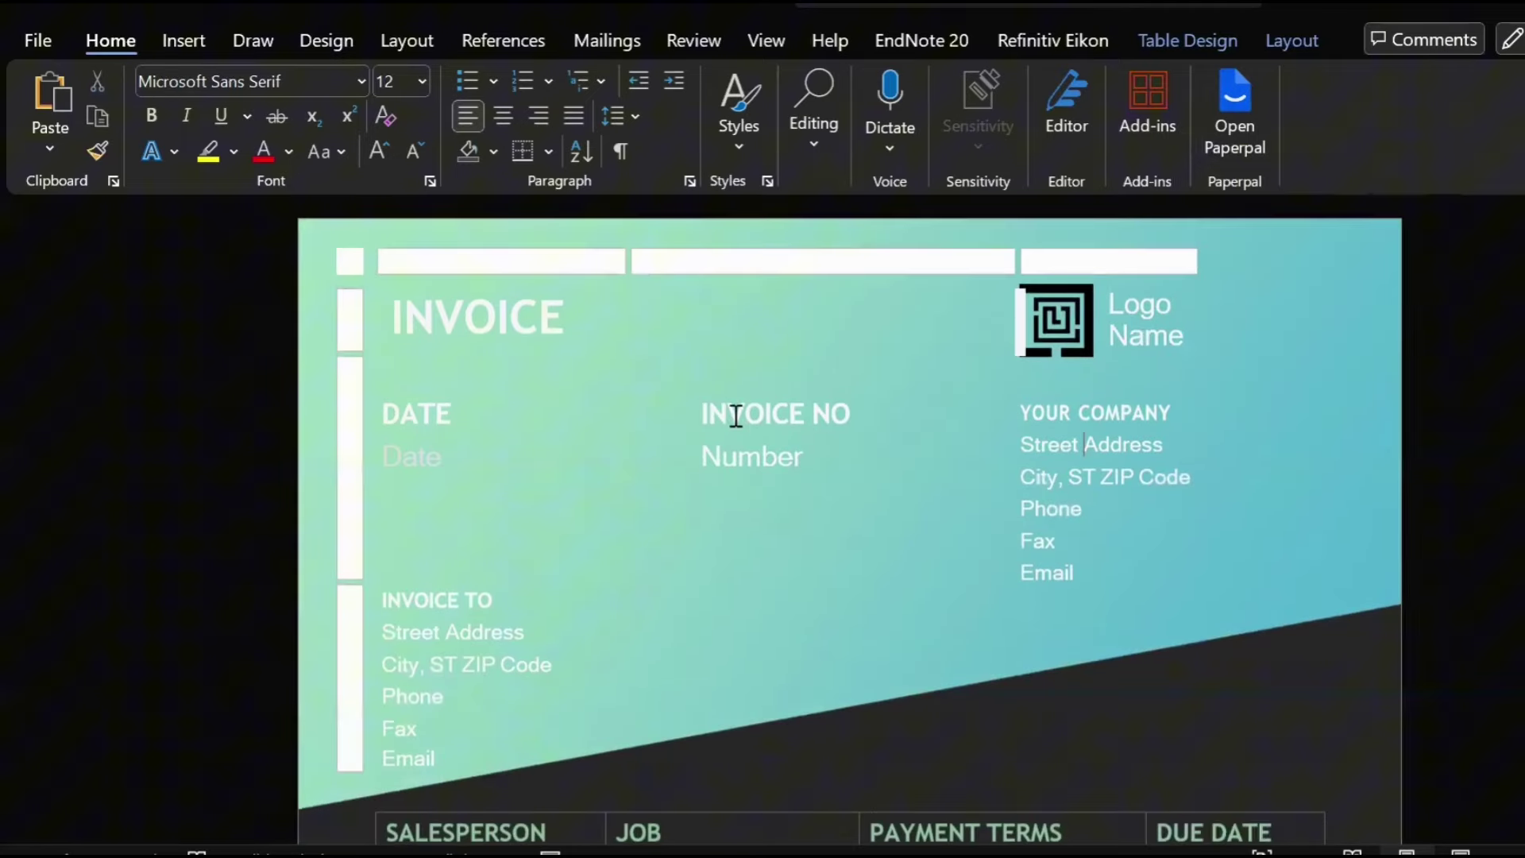
{"action": "left_click", "coordinate": [742, 415]}
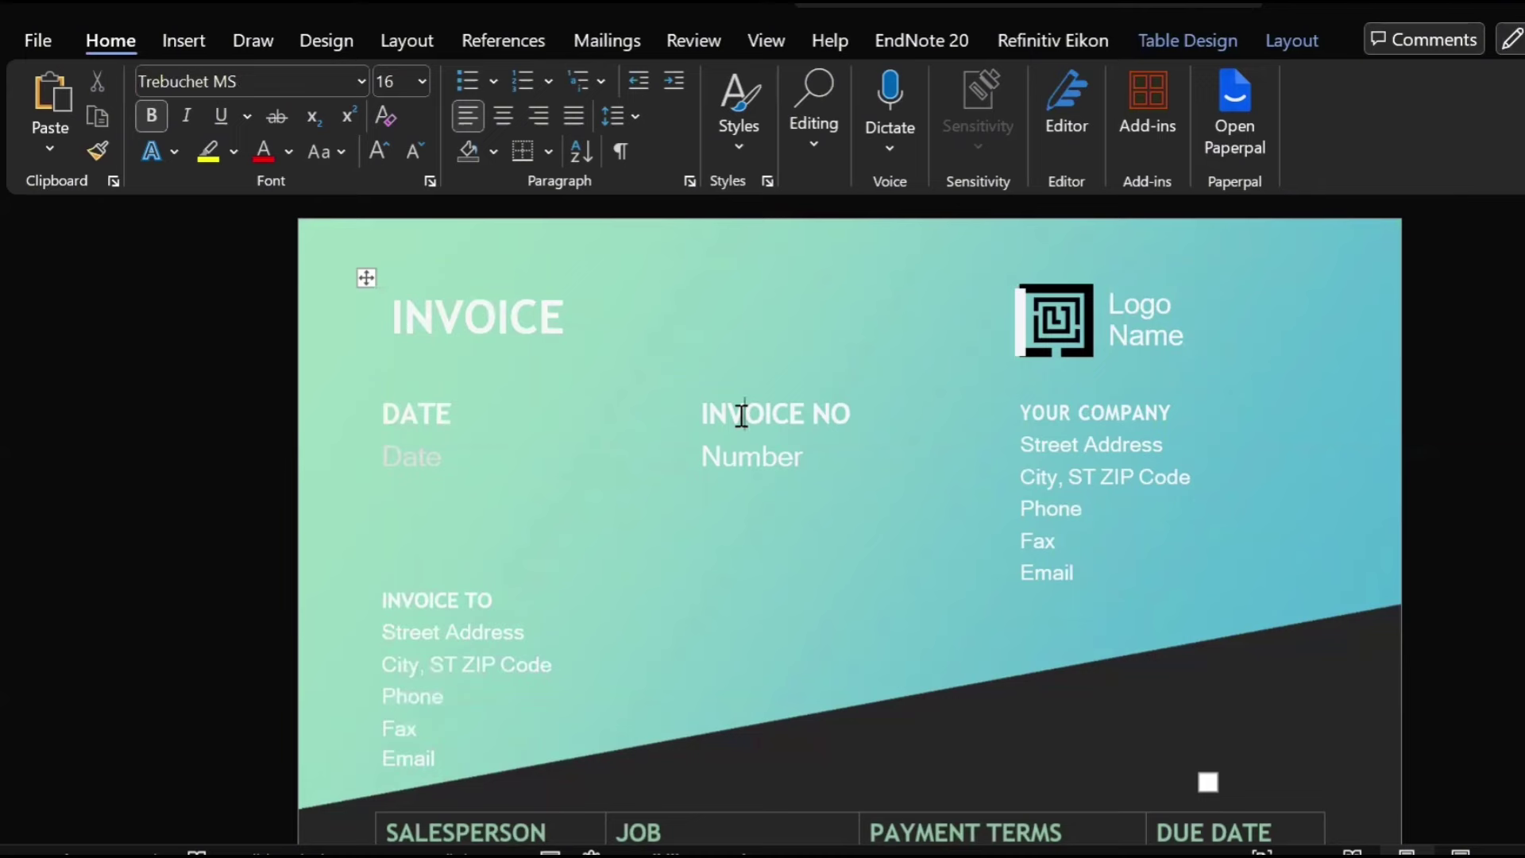
{"action": "key", "text": "alt+Tab"}
{"action": "key", "text": "Tab"}
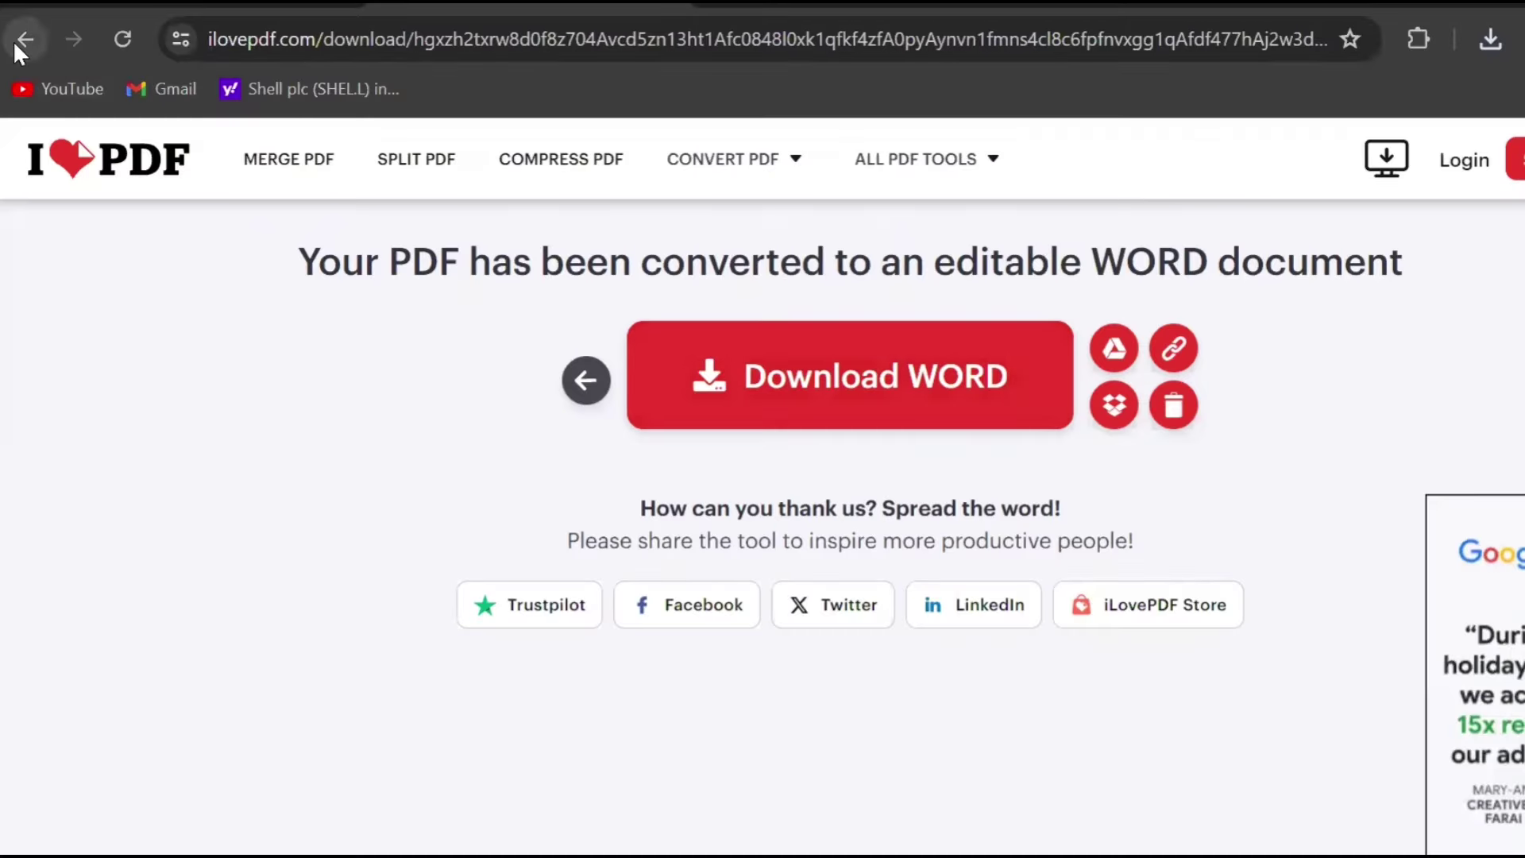
Navigate back through the browser history to the iLovePDF home page
{"action": "left_click", "coordinate": [604, 389]}
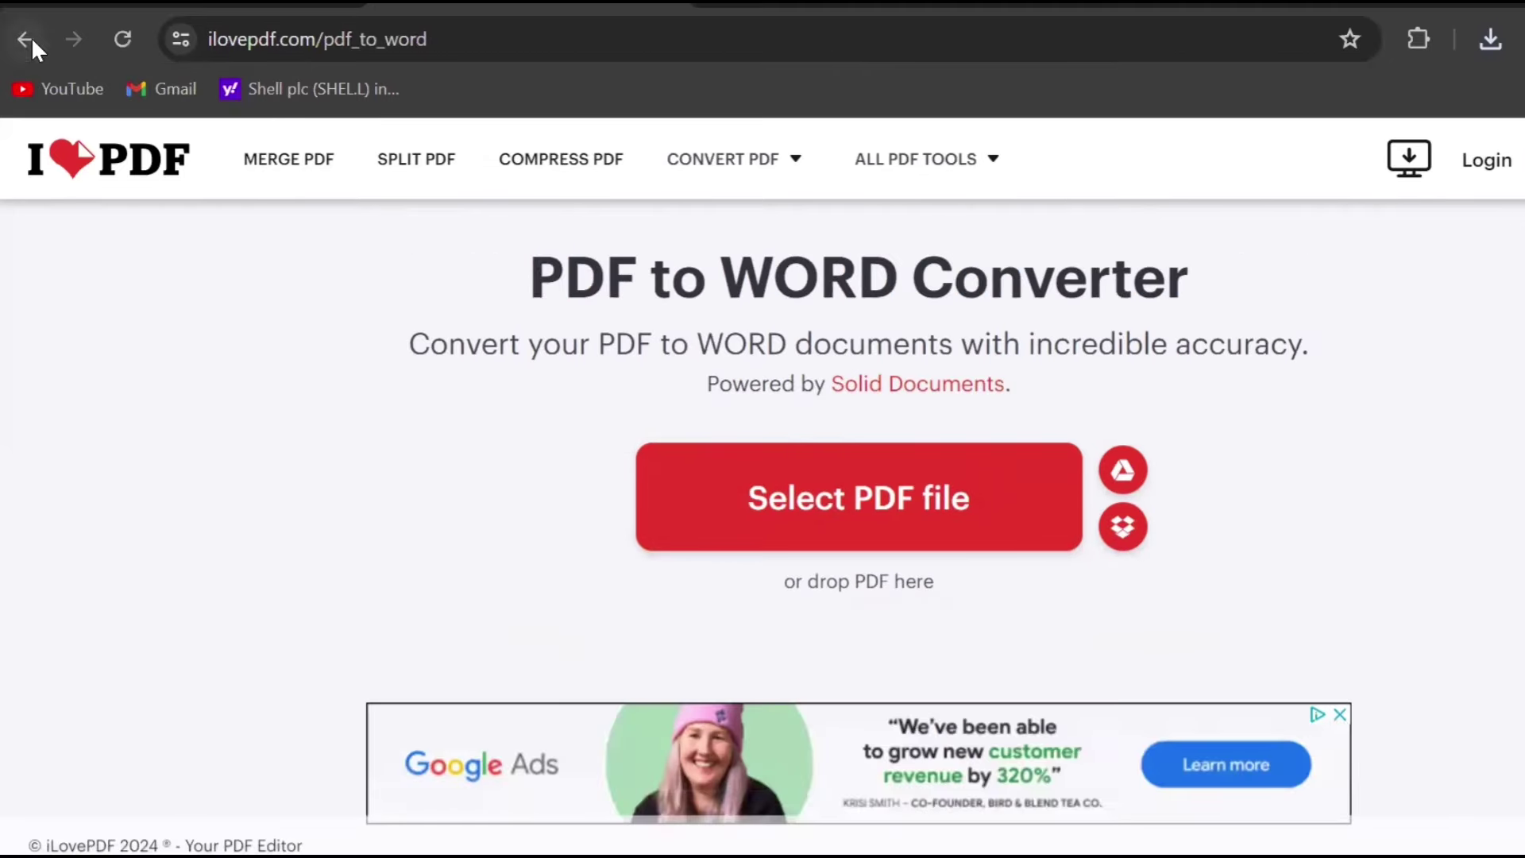
{"action": "left_click", "coordinate": [26, 39]}
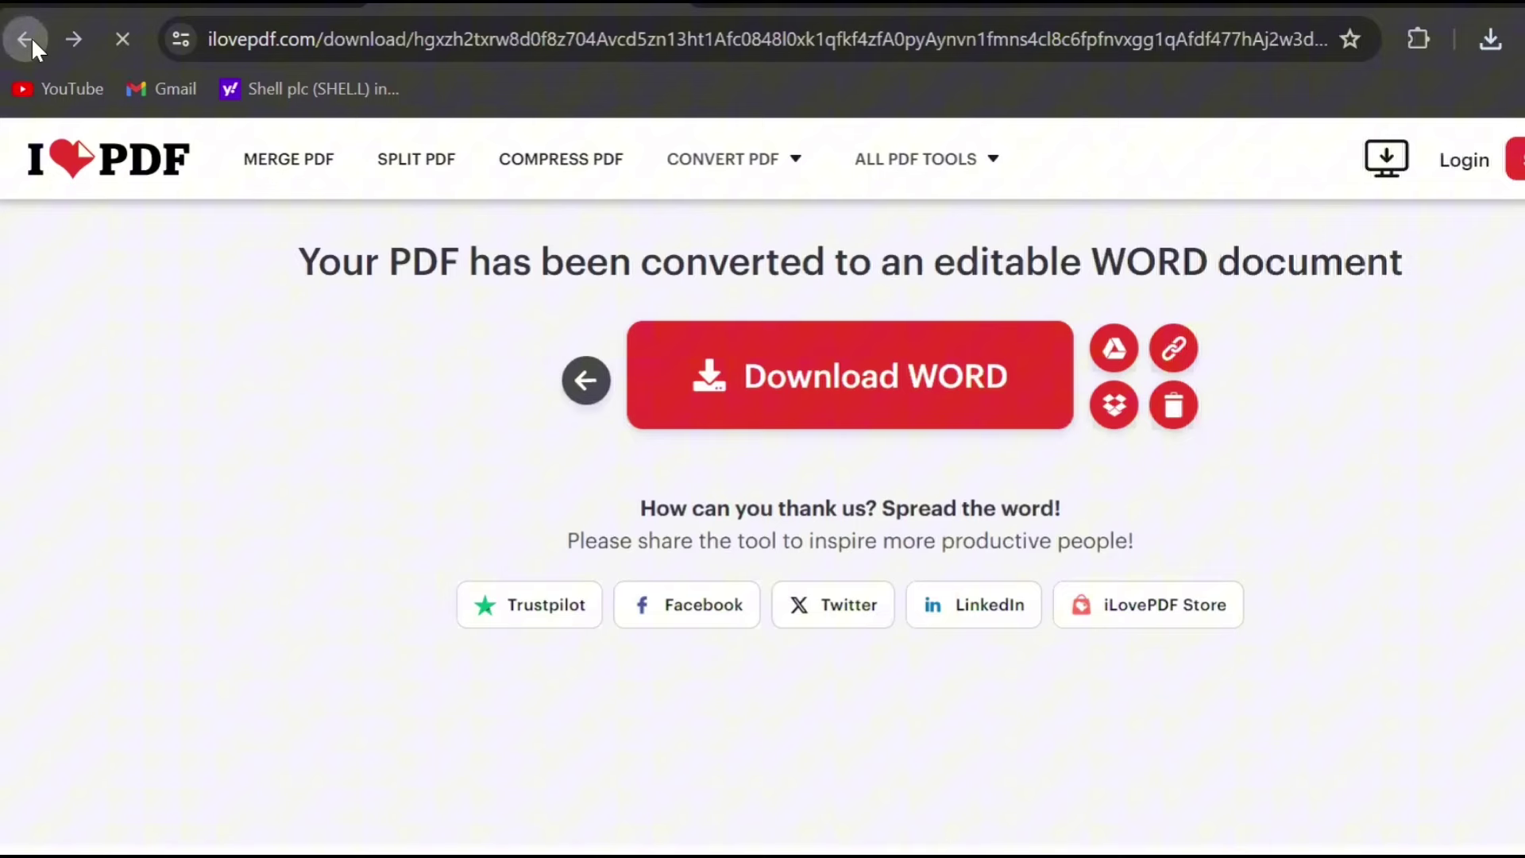
{"action": "left_click", "coordinate": [31, 37]}
{"action": "left_click", "coordinate": [31, 37]}
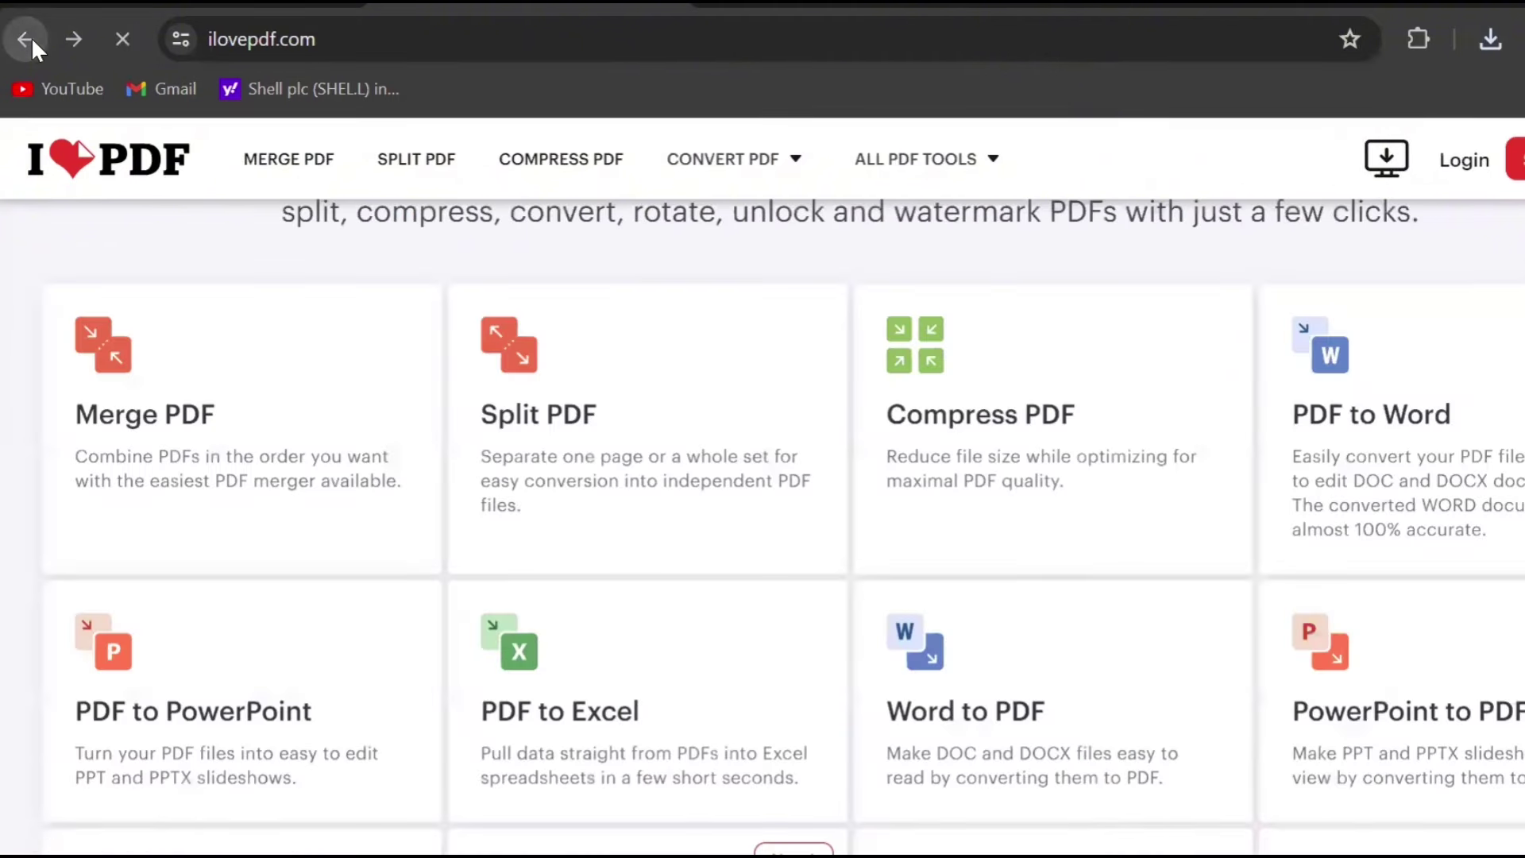
Scroll up and down through iLovePDF's grid of PDF tools
{"action": "scroll", "coordinate": [198, 690], "scroll_direction": "down", "scroll_amount": 5}
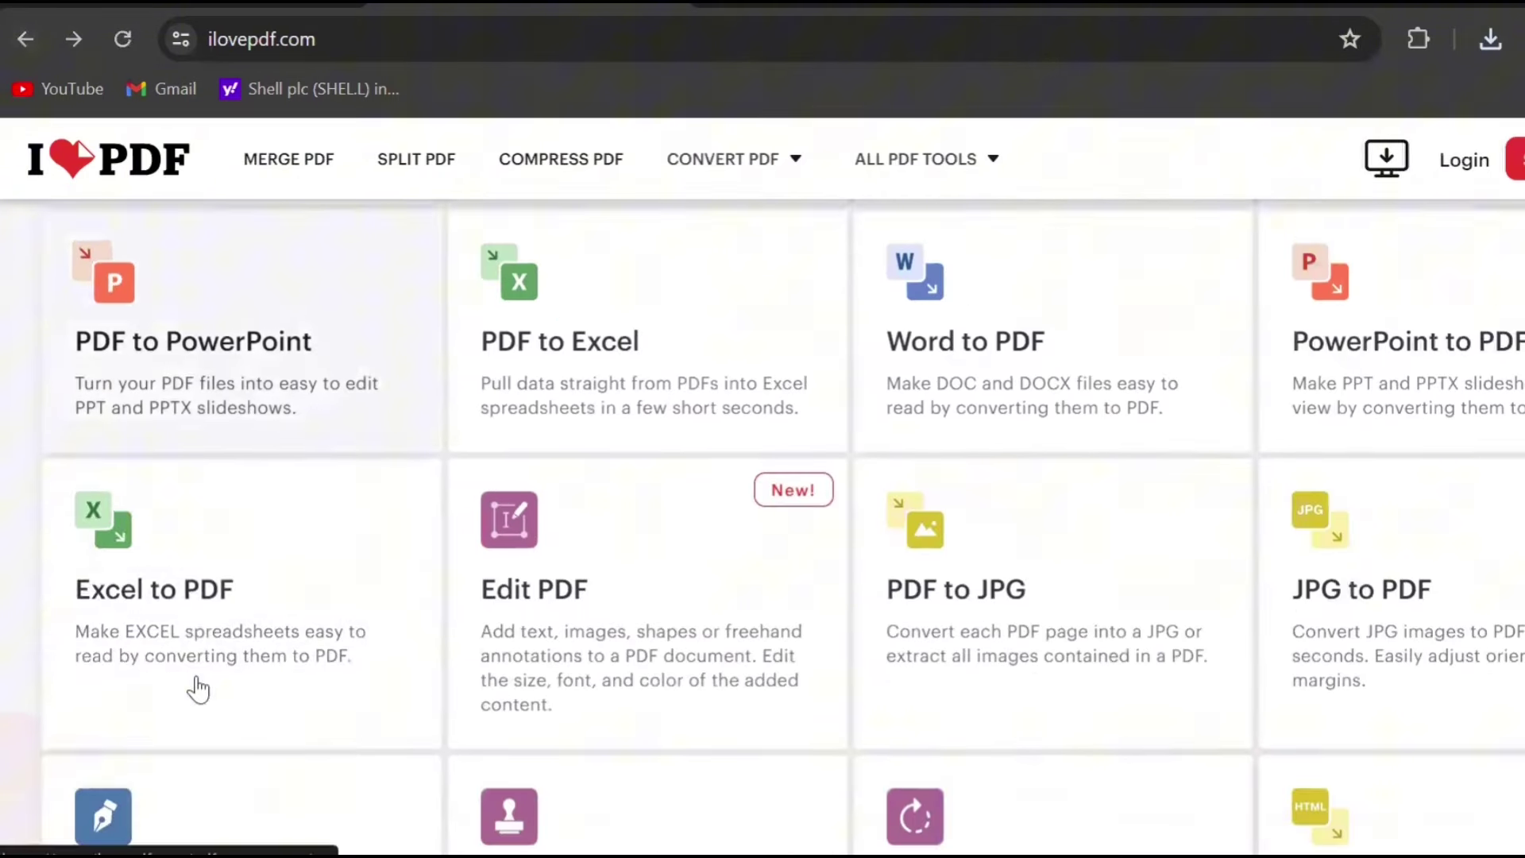
{"action": "scroll", "coordinate": [198, 690], "scroll_direction": "down", "scroll_amount": 1}
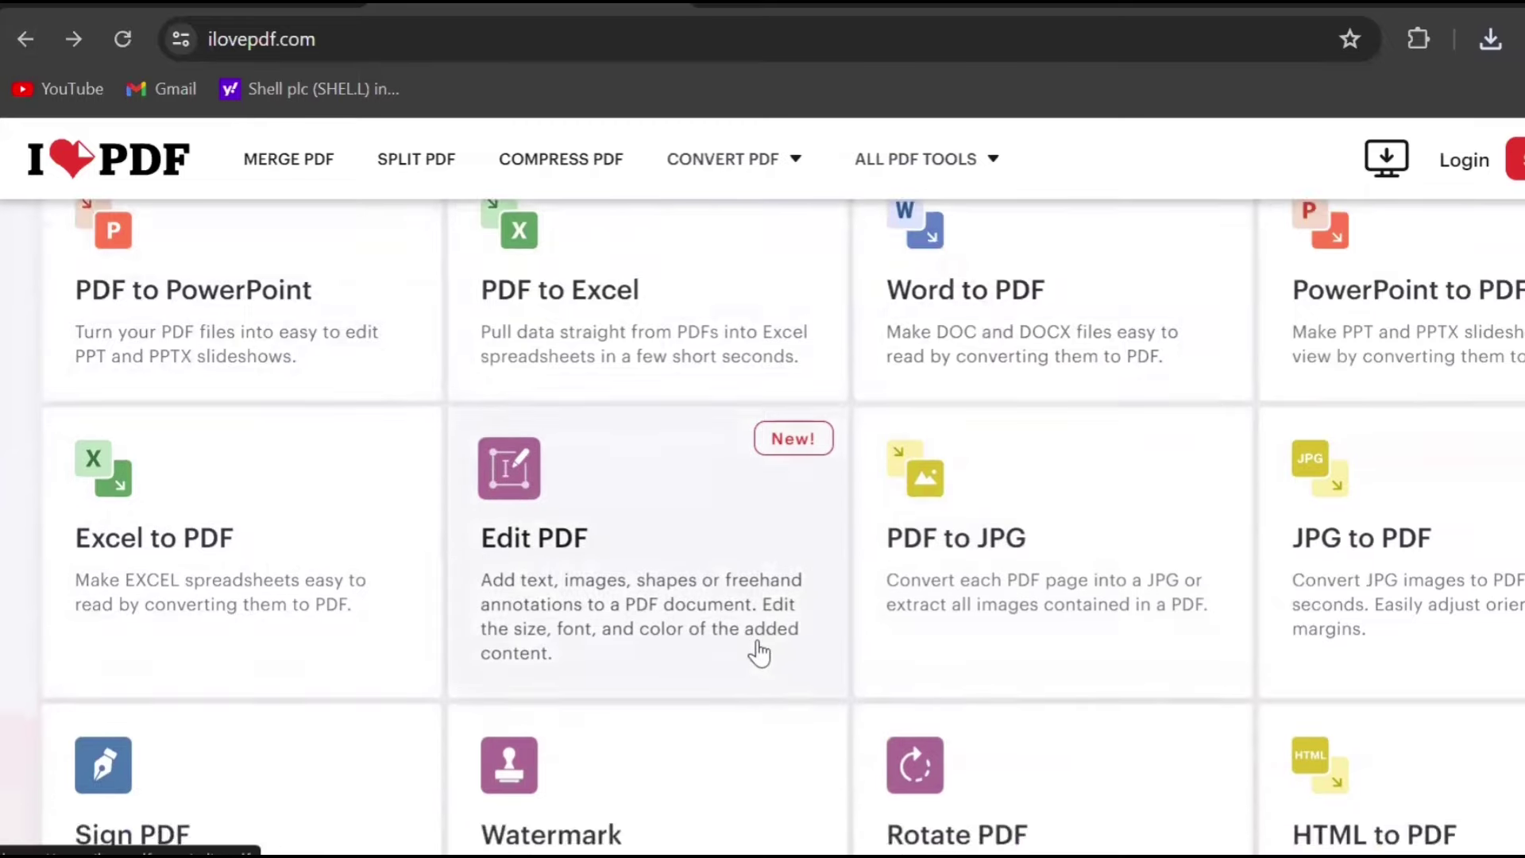
{"action": "scroll", "coordinate": [757, 651], "scroll_direction": "down", "scroll_amount": 4}
{"action": "scroll", "coordinate": [755, 649], "scroll_direction": "up", "scroll_amount": 2}
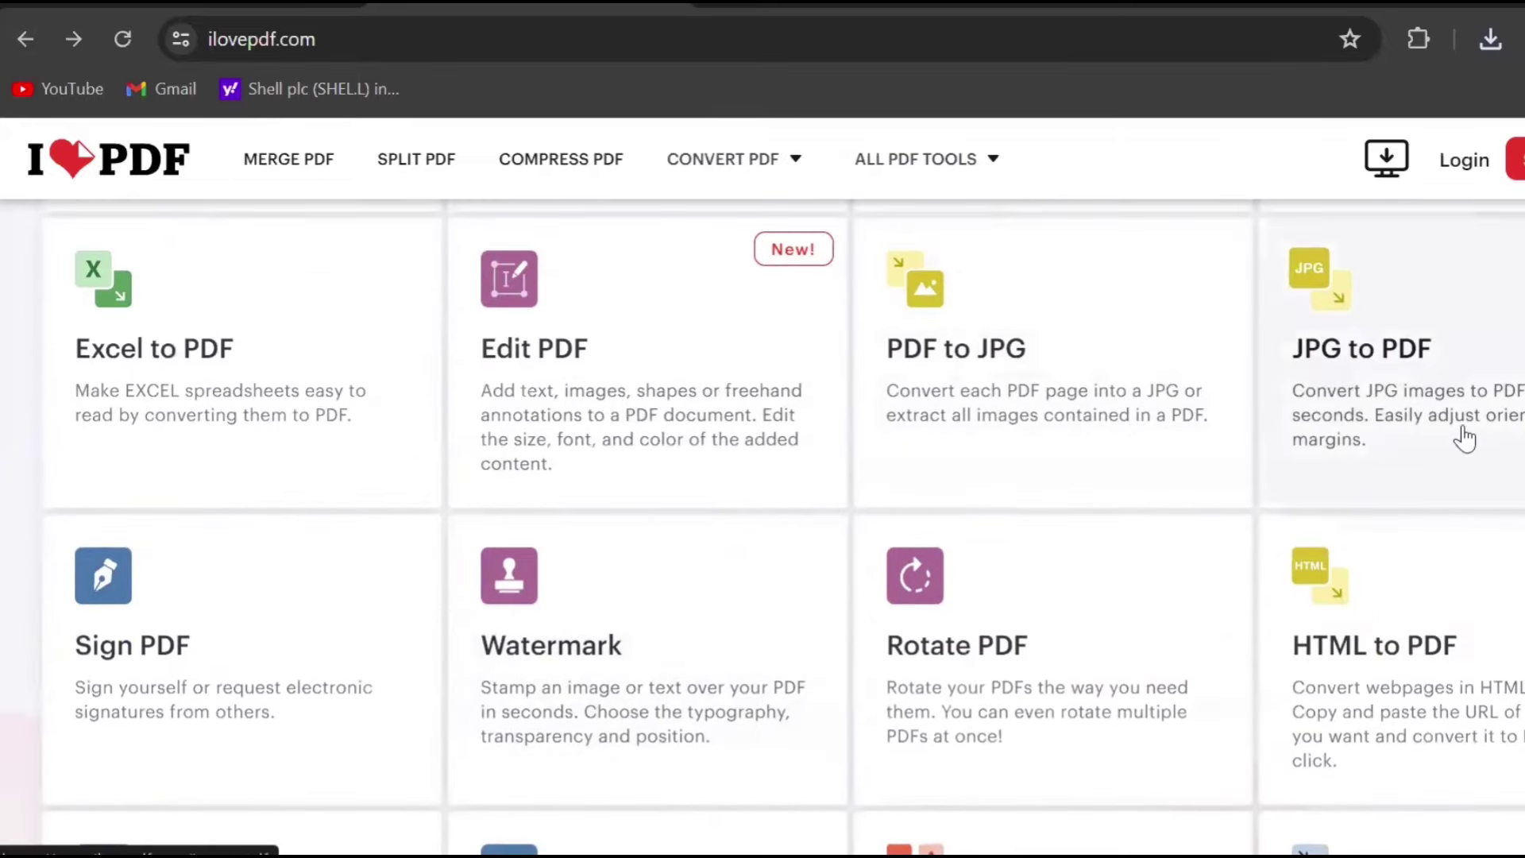
{"action": "scroll", "coordinate": [812, 602], "scroll_direction": "down", "scroll_amount": 10}
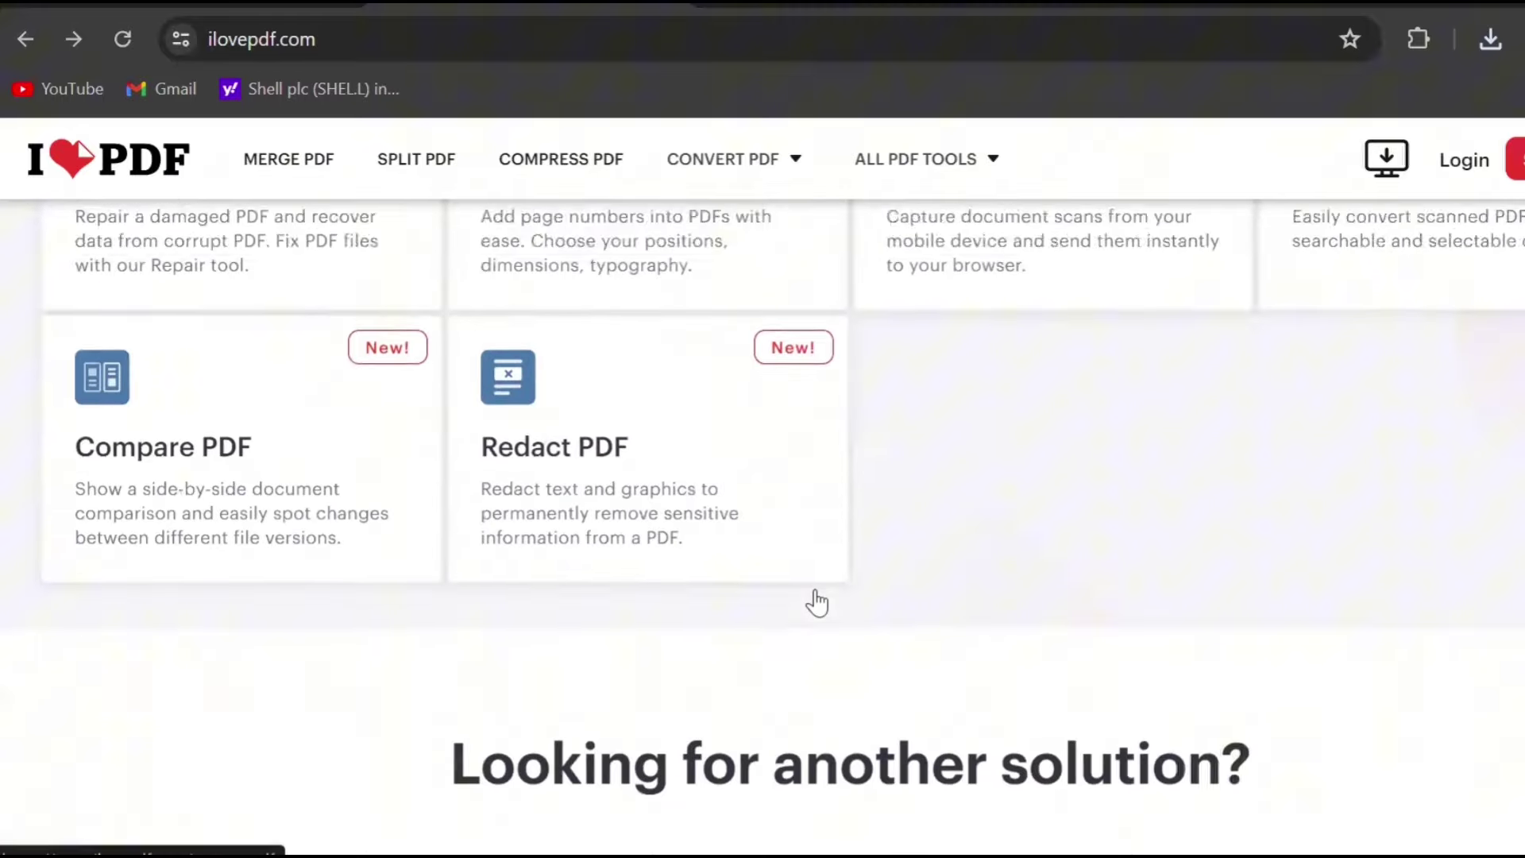
{"action": "scroll", "coordinate": [816, 602], "scroll_direction": "up", "scroll_amount": 10}
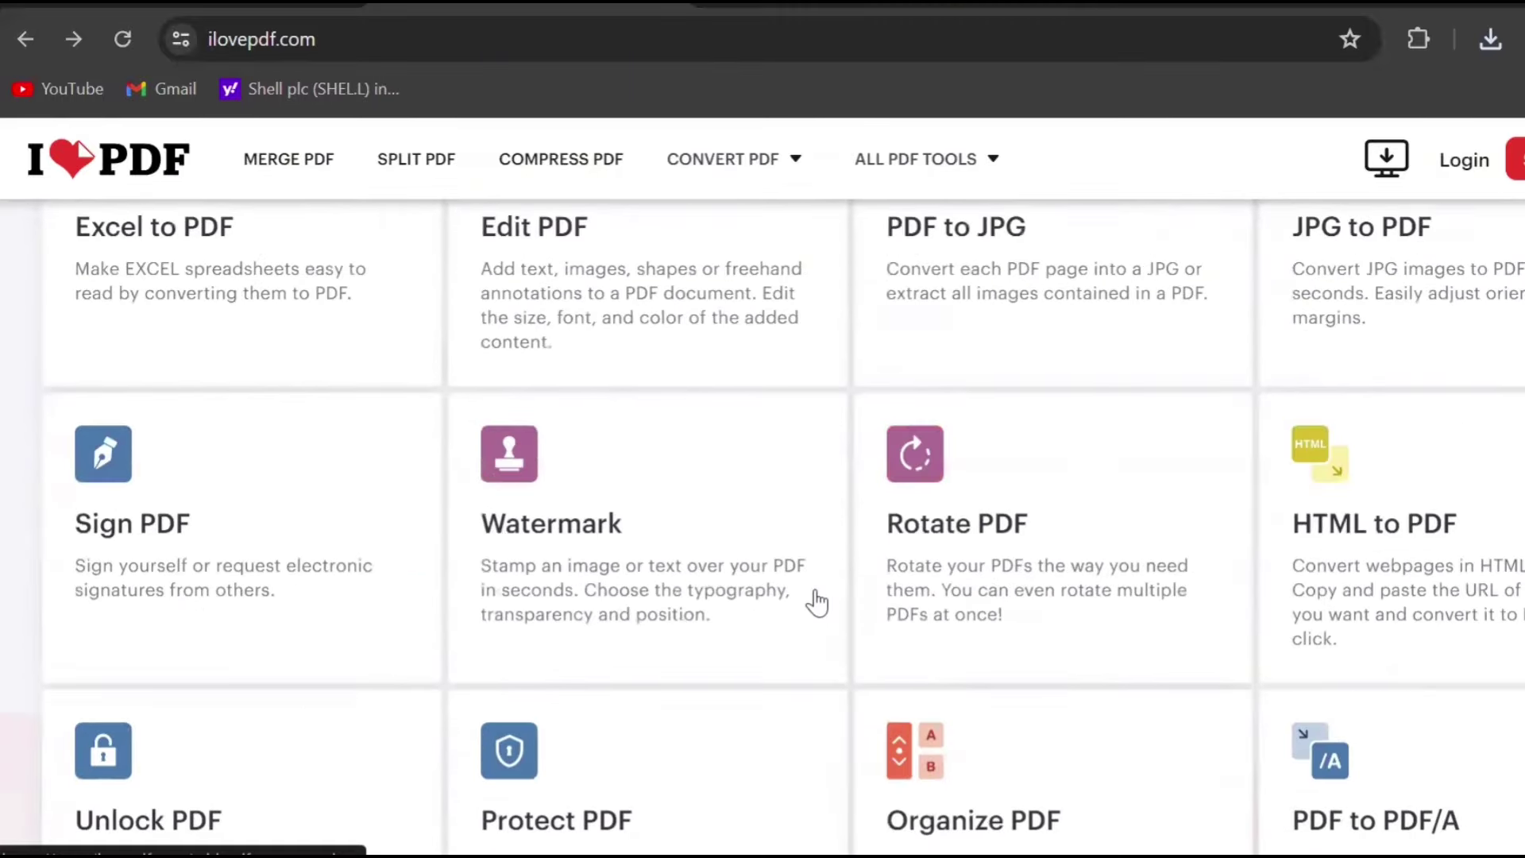
{"action": "scroll", "coordinate": [815, 603], "scroll_direction": "up", "scroll_amount": 9}
{"action": "scroll", "coordinate": [815, 602], "scroll_direction": "down", "scroll_amount": 9}
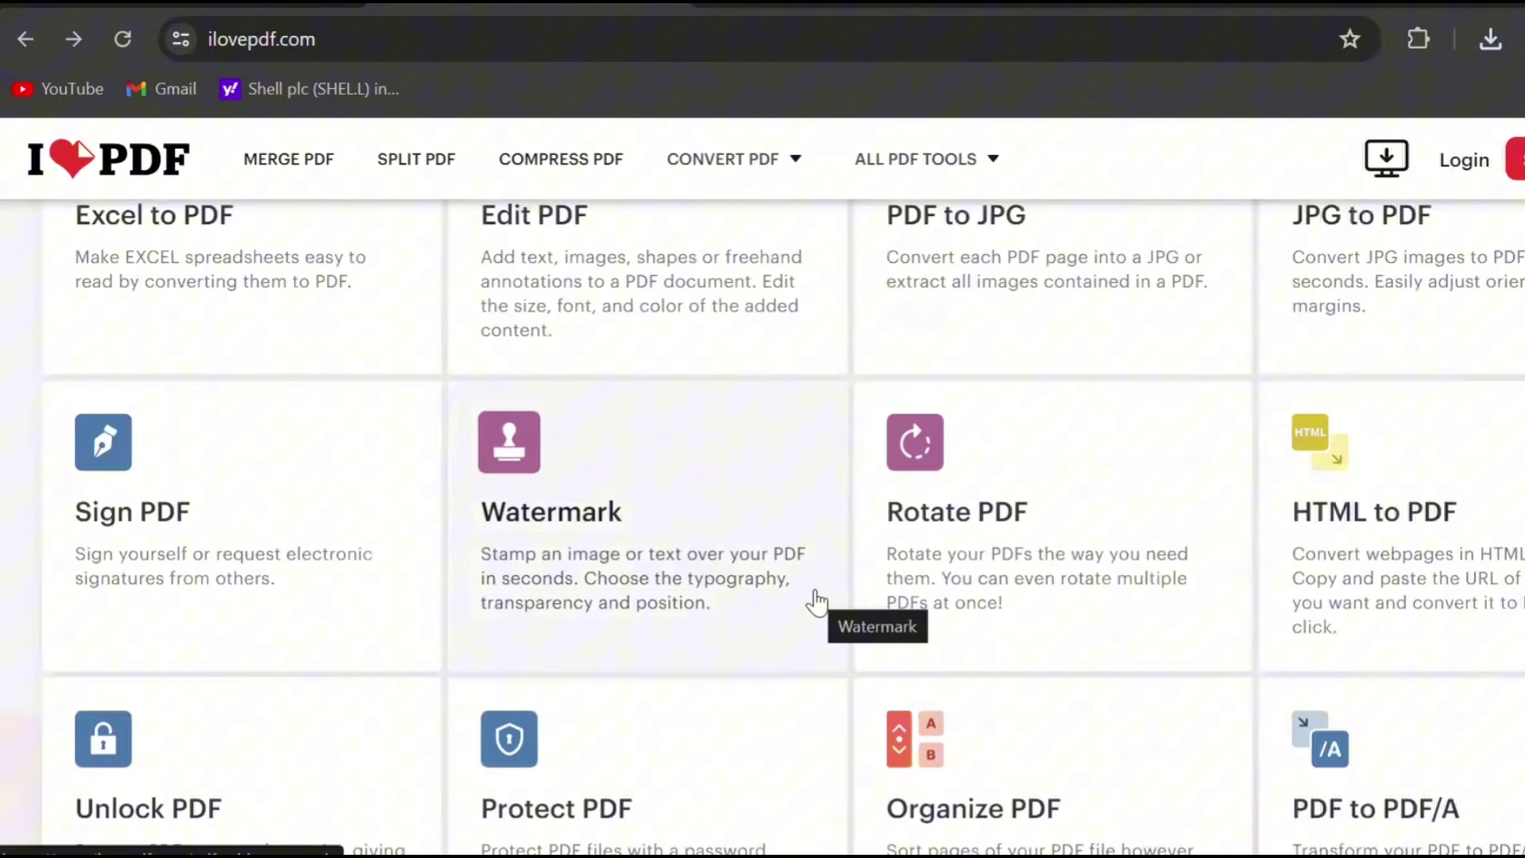
{"action": "scroll", "coordinate": [816, 602], "scroll_direction": "up", "scroll_amount": 9}
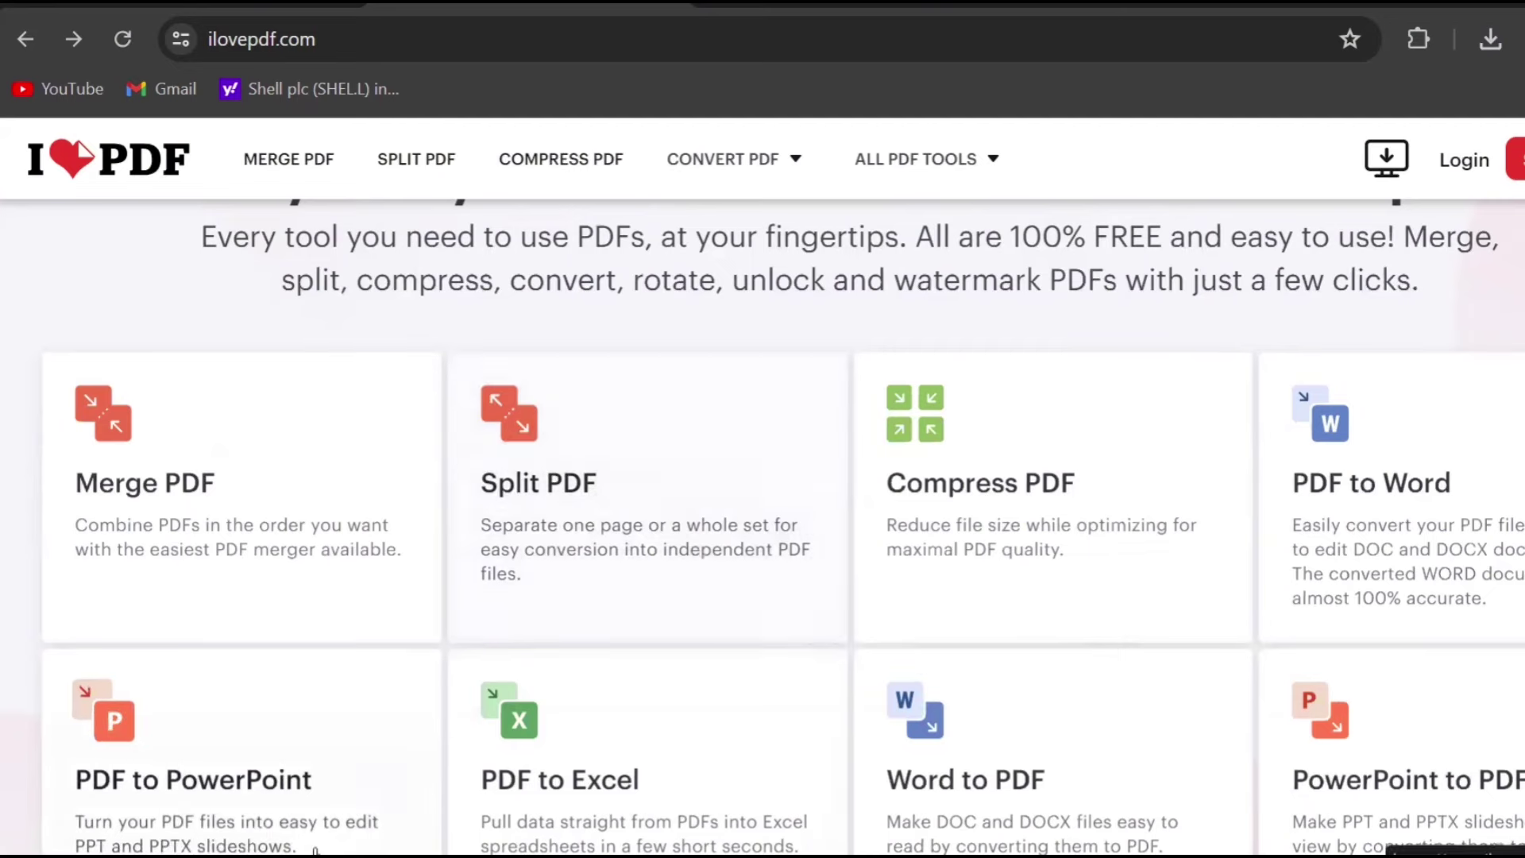
{"action": "scroll", "coordinate": [516, 473], "scroll_direction": "down", "scroll_amount": 7}
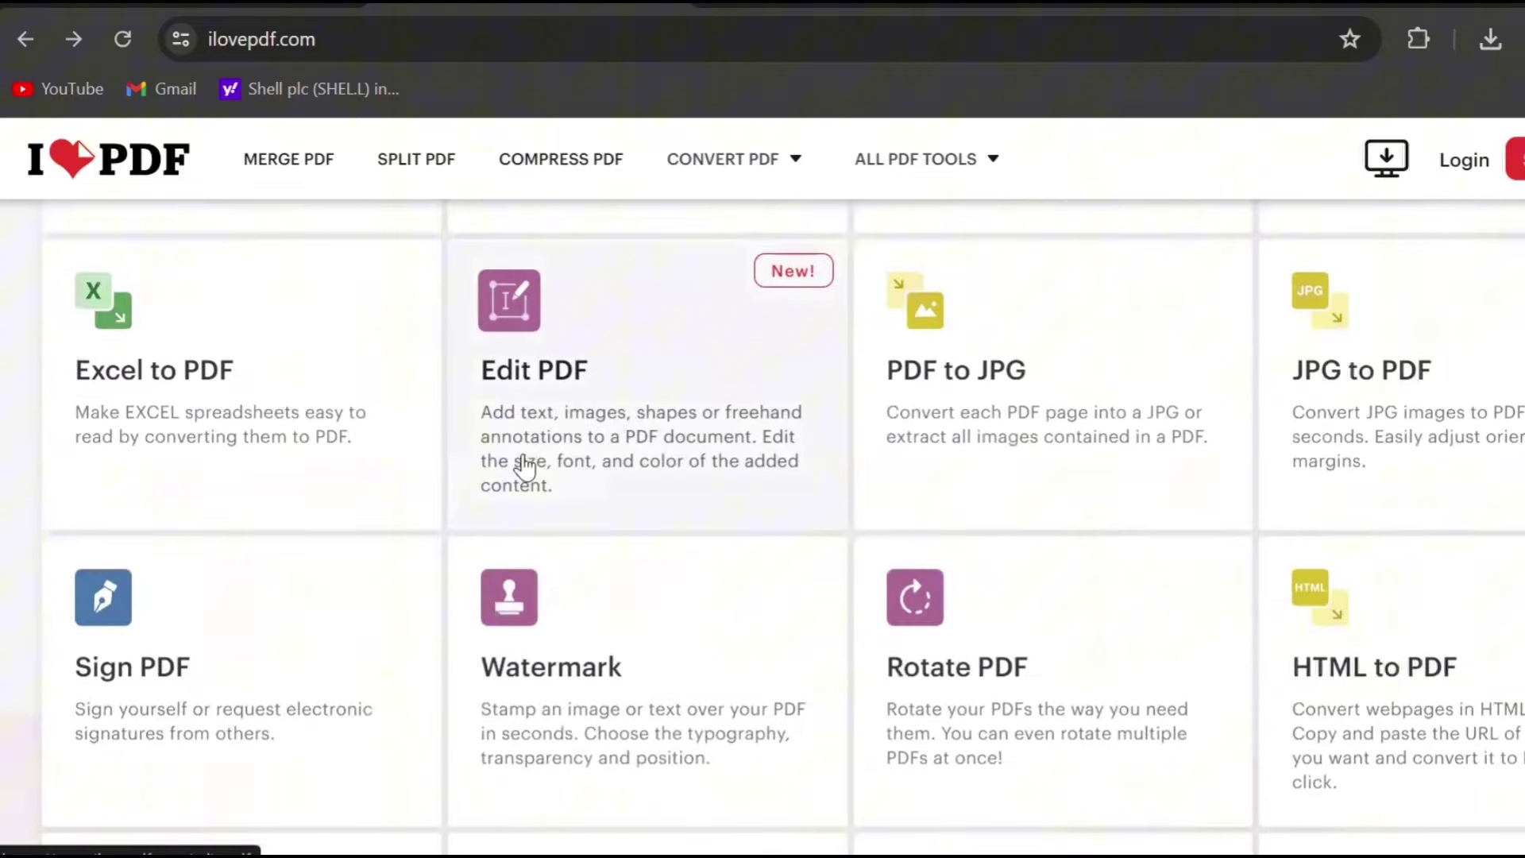
{"action": "scroll", "coordinate": [524, 467], "scroll_direction": "down", "scroll_amount": 5}
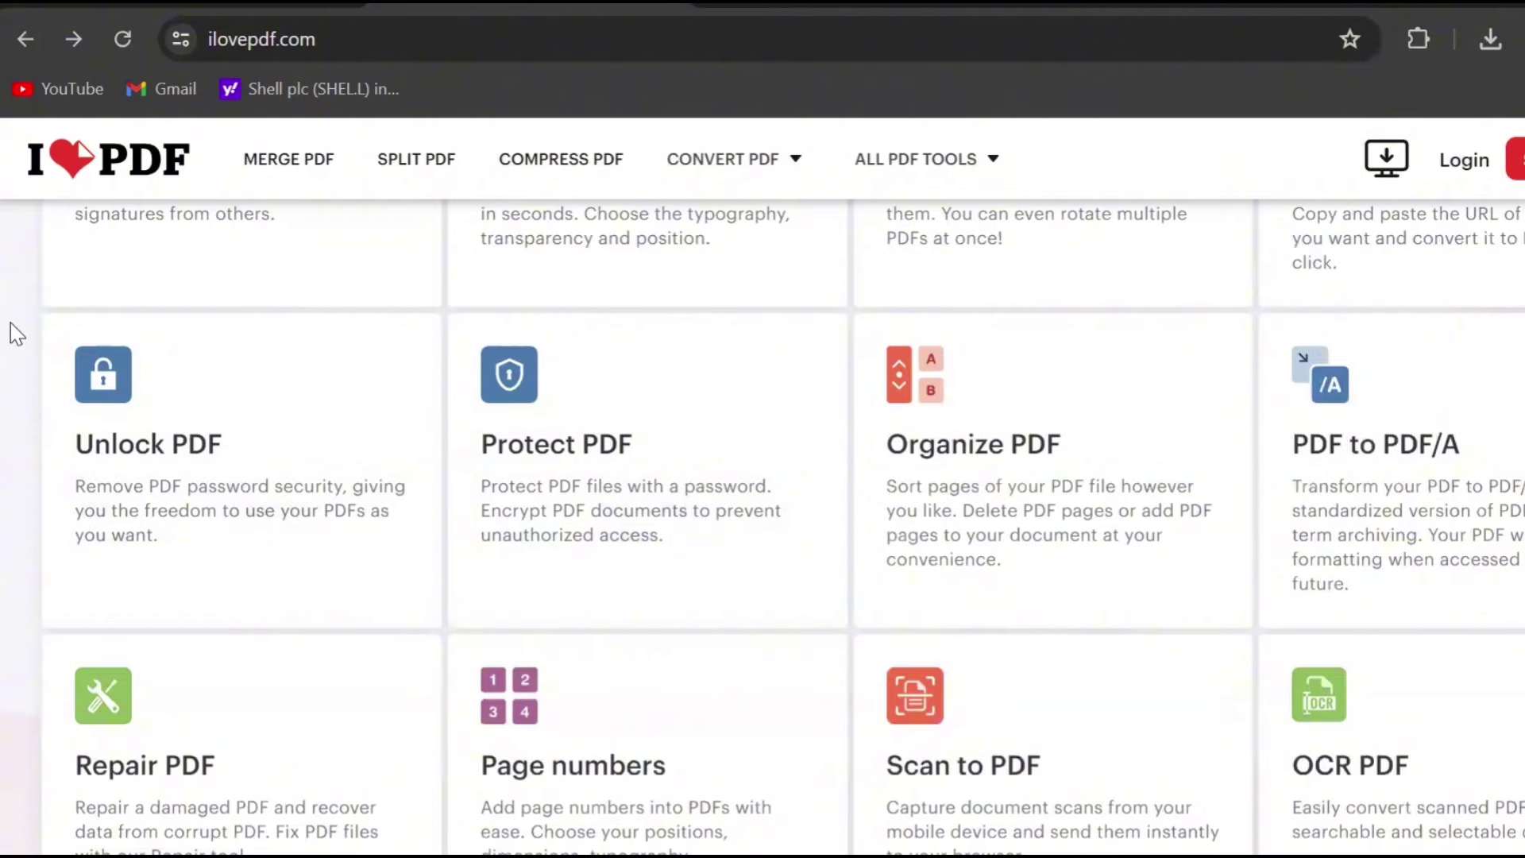
{"action": "scroll", "coordinate": [683, 486], "scroll_direction": "down", "scroll_amount": 7}
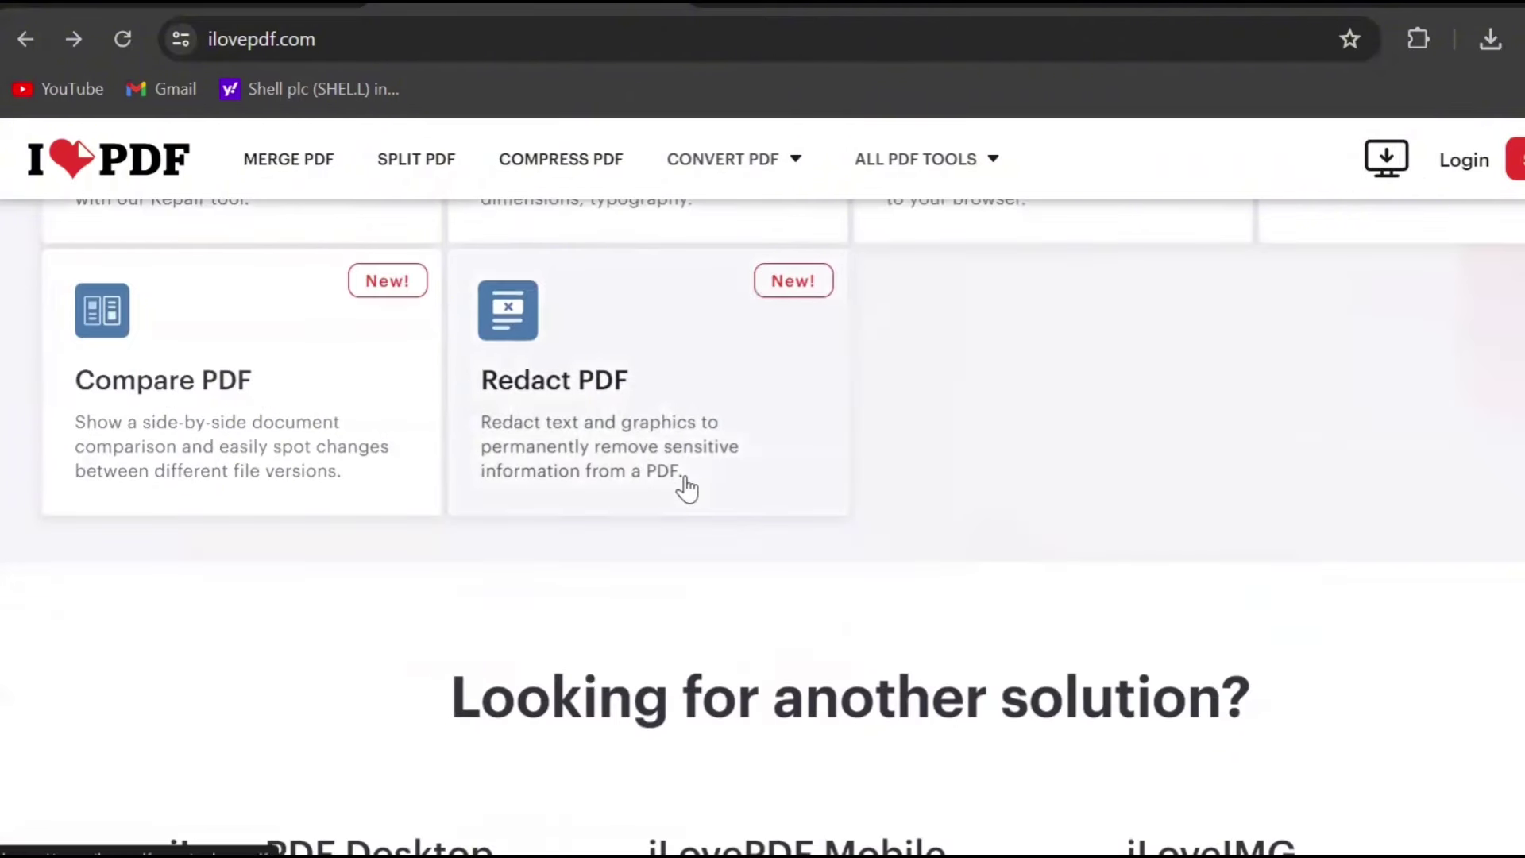
{"action": "scroll", "coordinate": [687, 486], "scroll_direction": "up", "scroll_amount": 20}
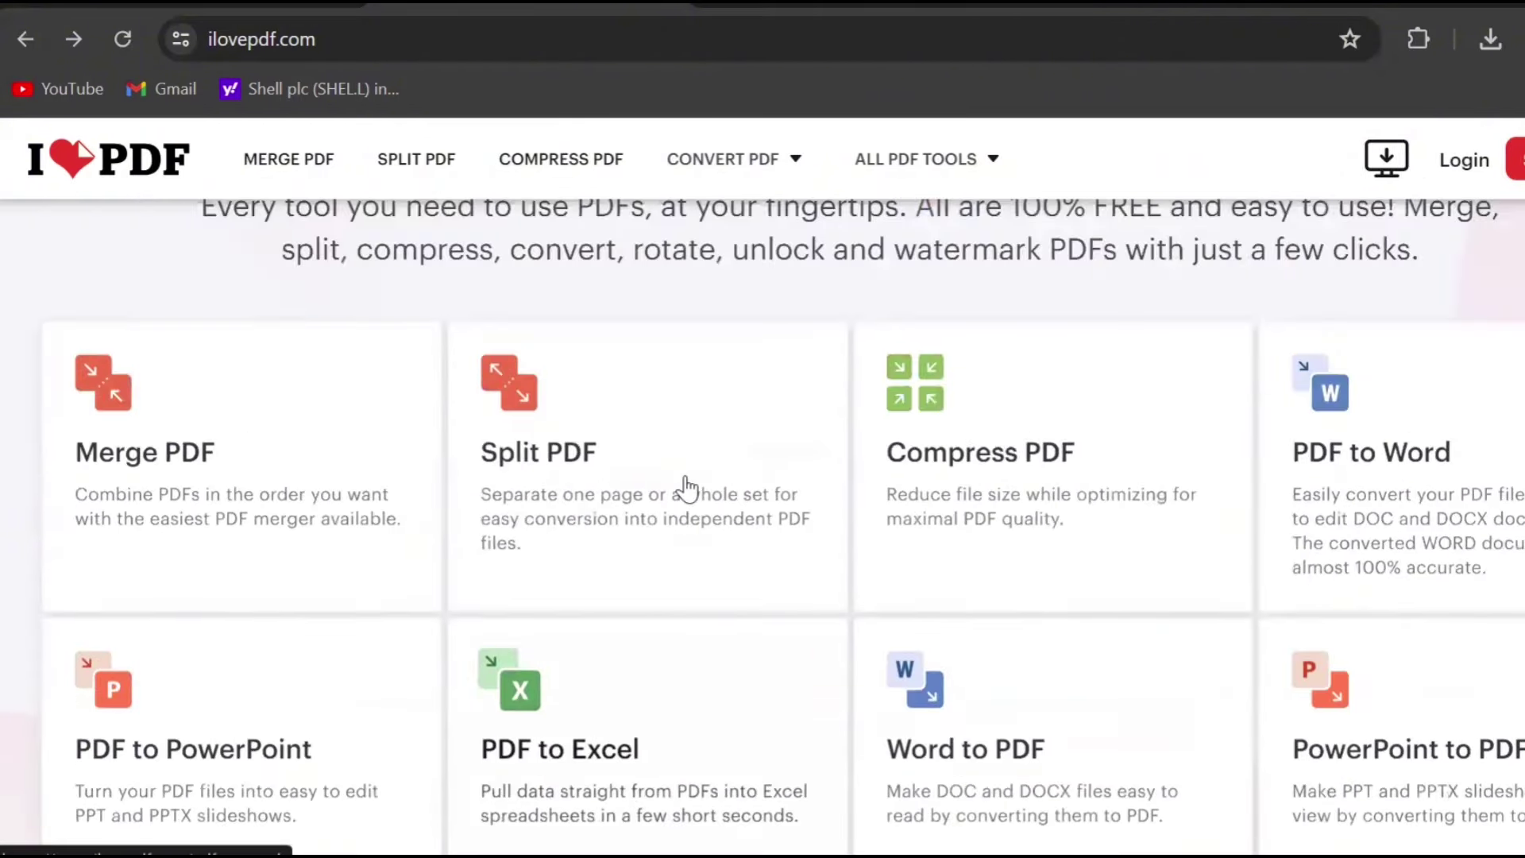
{"action": "scroll", "coordinate": [688, 487], "scroll_direction": "up", "scroll_amount": 1}
{"action": "scroll", "coordinate": [687, 486], "scroll_direction": "down", "scroll_amount": 7}
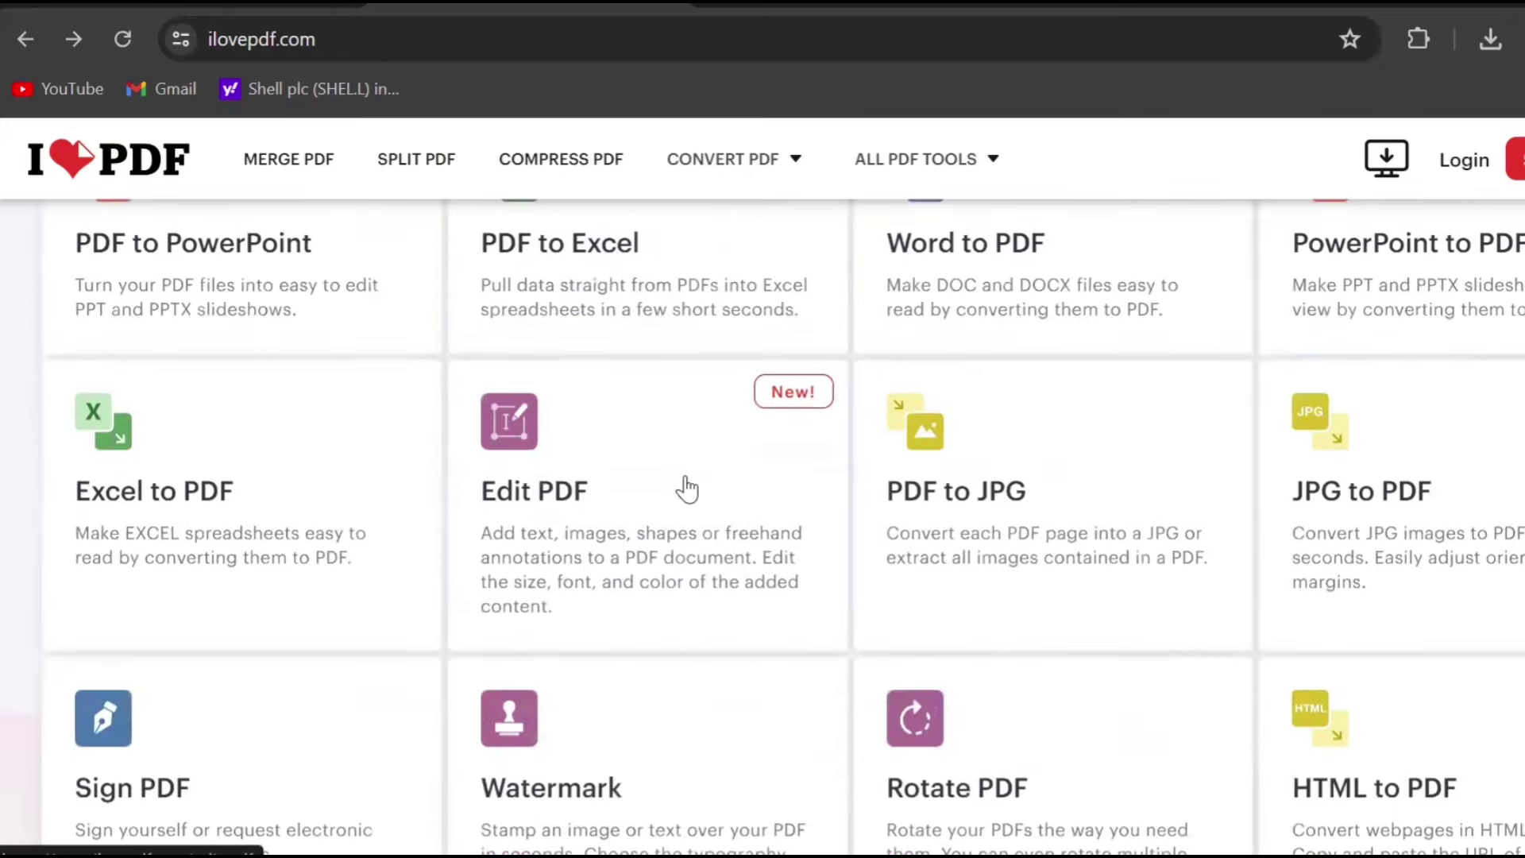
{"action": "scroll", "coordinate": [687, 486], "scroll_direction": "down", "scroll_amount": 15}
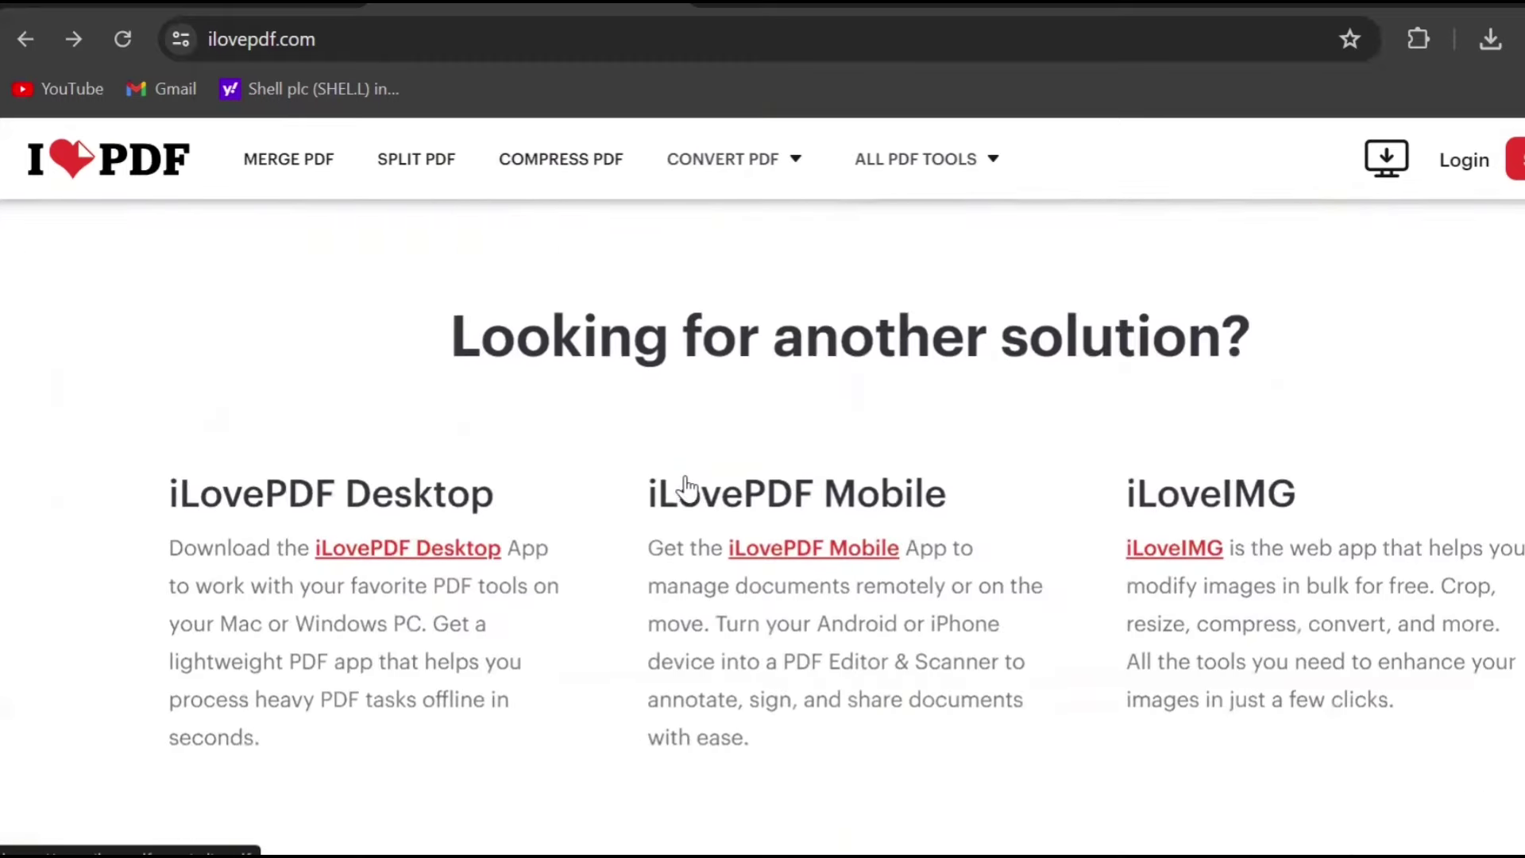
{"action": "scroll", "coordinate": [687, 476], "scroll_direction": "up", "scroll_amount": 13}
{"action": "scroll", "coordinate": [688, 475], "scroll_direction": "up", "scroll_amount": 8}
{"action": "scroll", "coordinate": [687, 475], "scroll_direction": "up", "scroll_amount": 3}
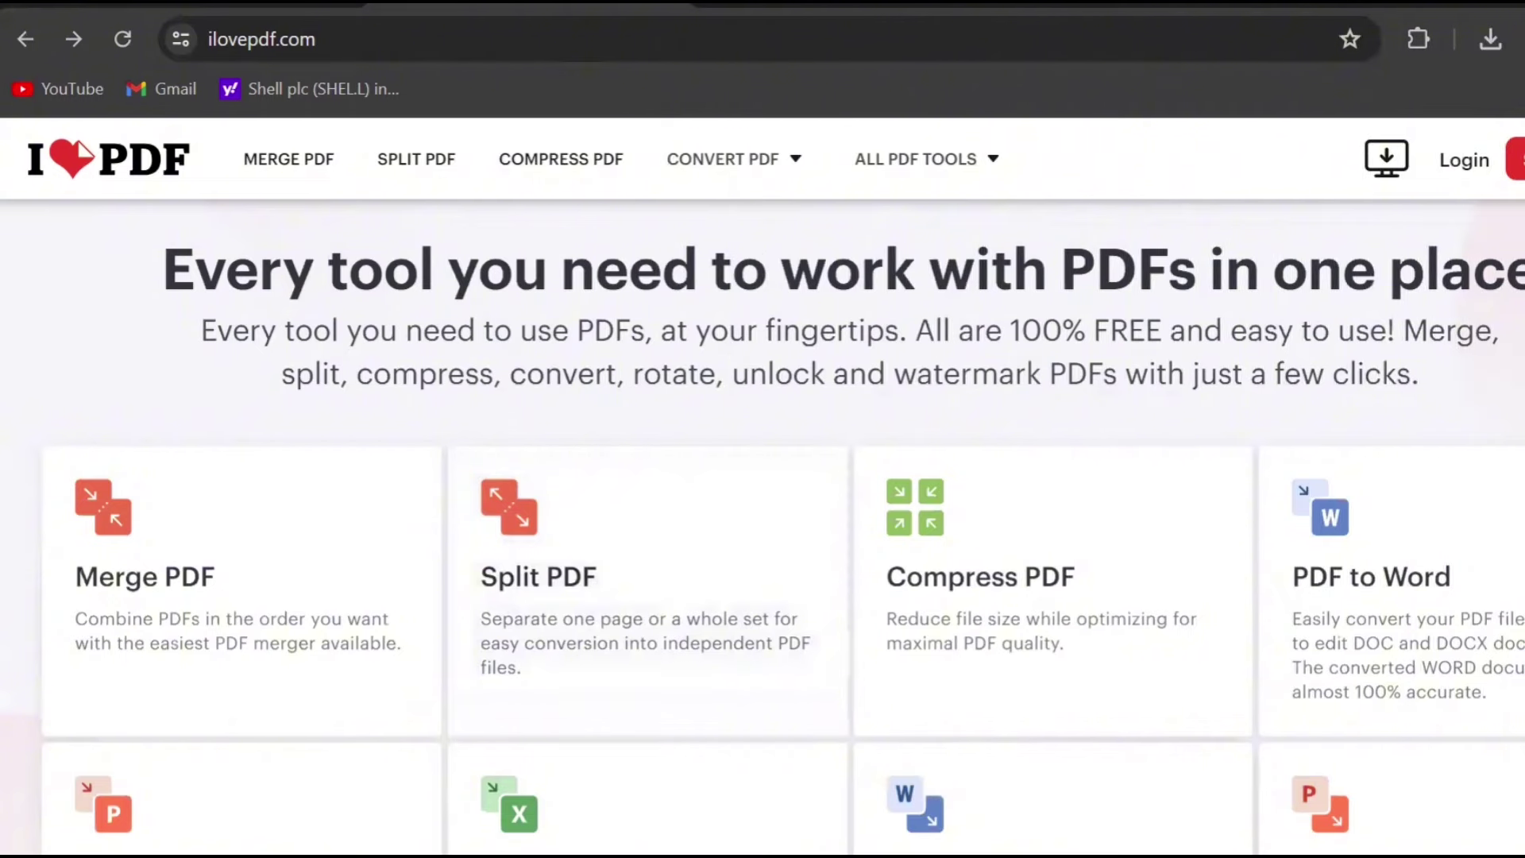
Switch to the creator's YouTube channel tab in Chrome
{"action": "left_click", "coordinate": [199, 5]}
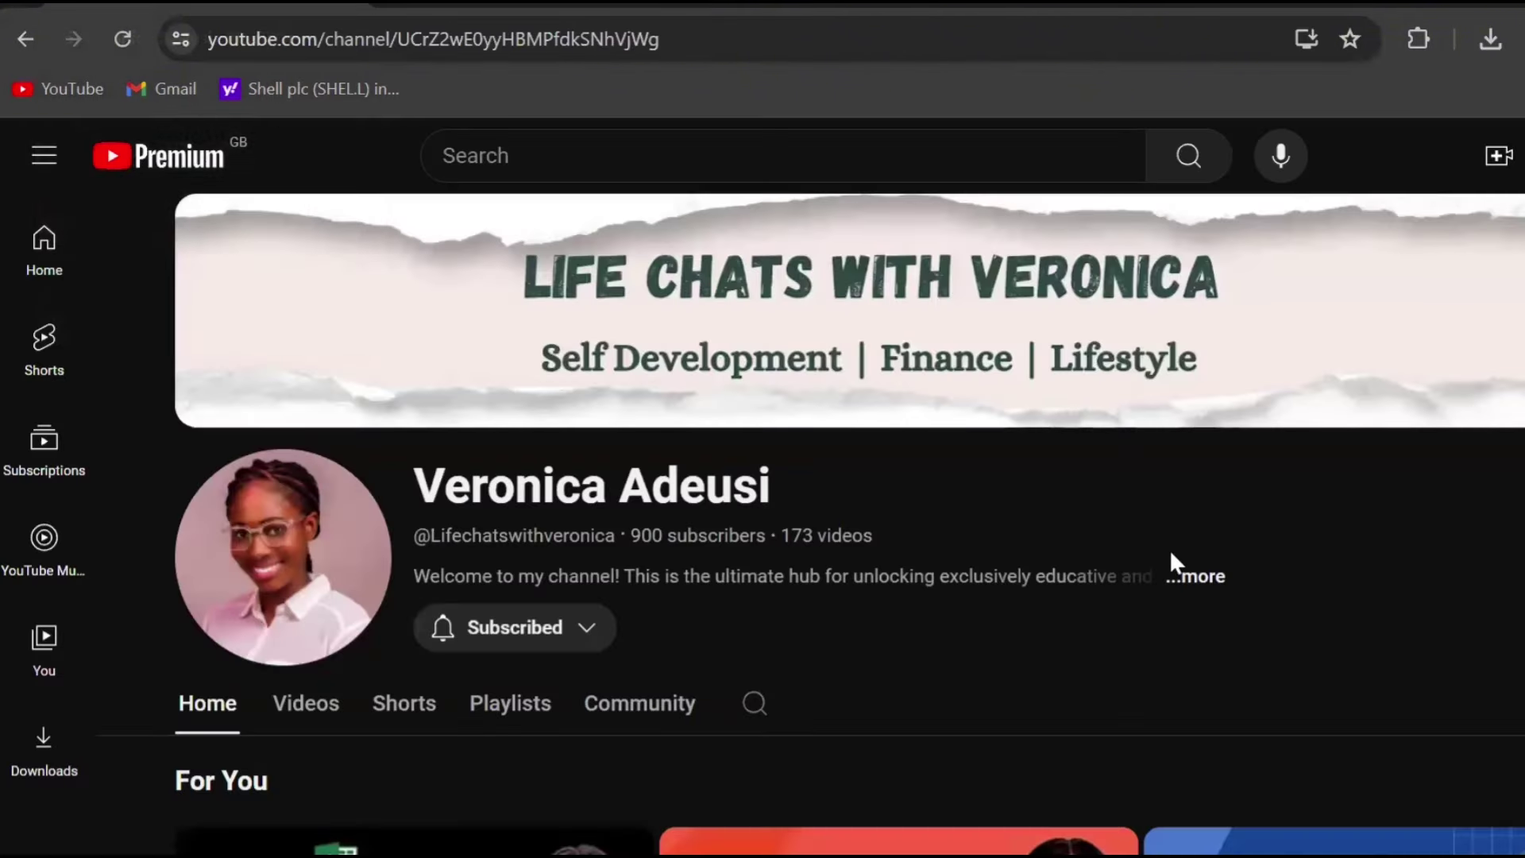